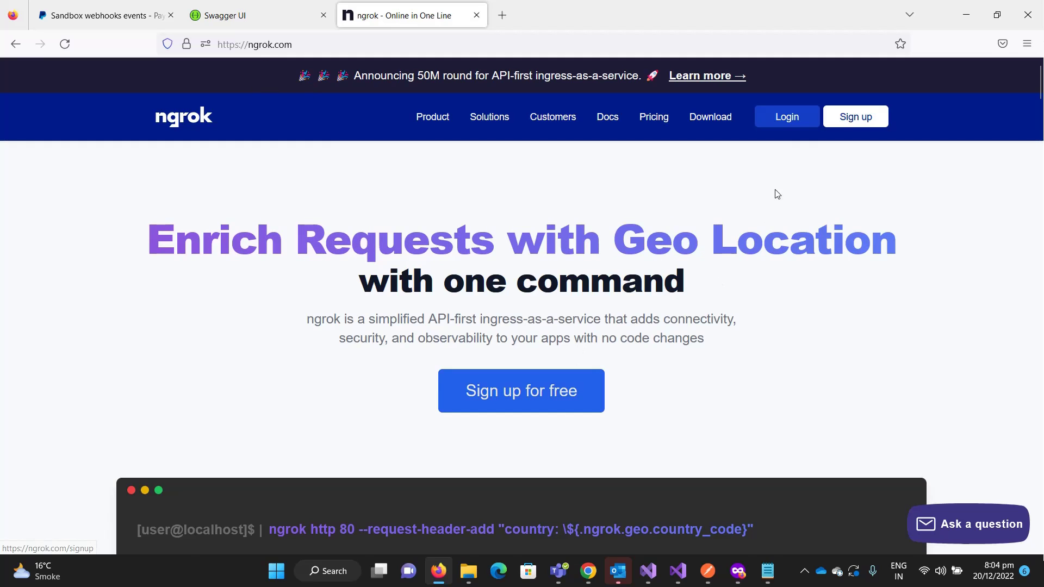
# Log in to ngrok and download the 8.1 MB Windows zip from the Setup page
pyautogui.click(787, 116)
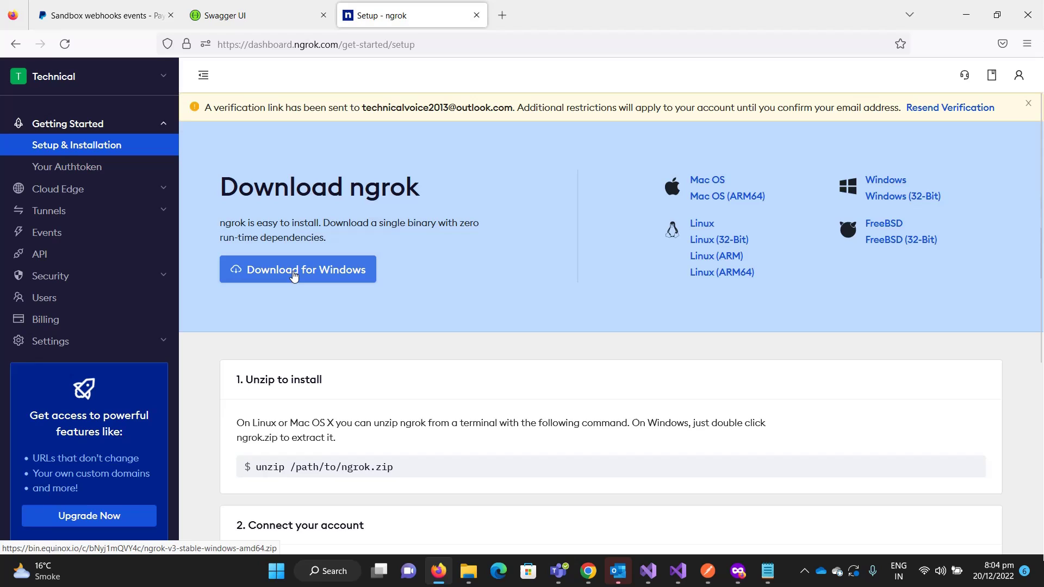
pyautogui.click(324, 269)
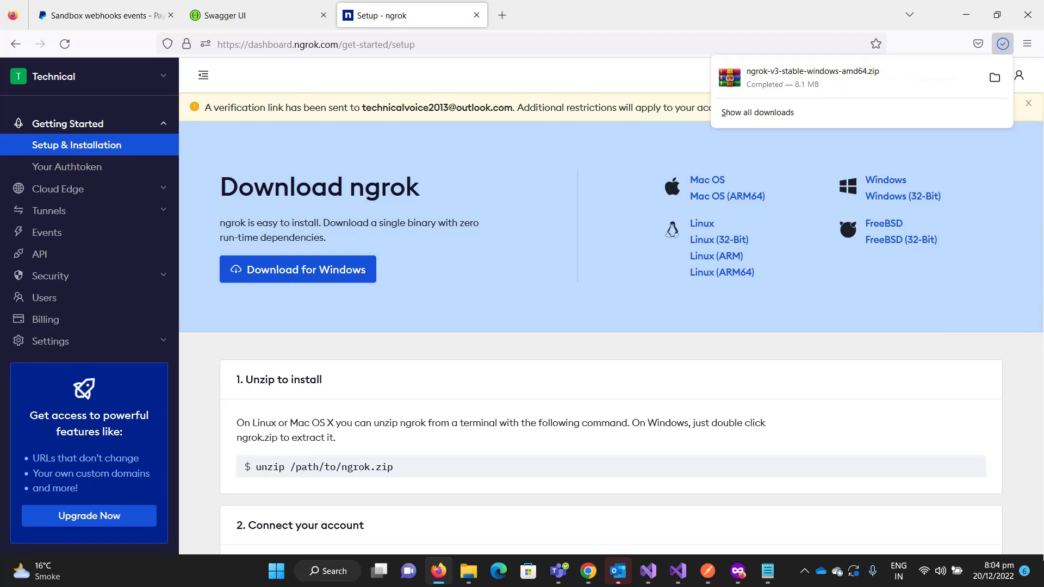
# Extract the downloaded ngrok zip in Downloads with WinRAR into its default folder
pyautogui.click(994, 77)
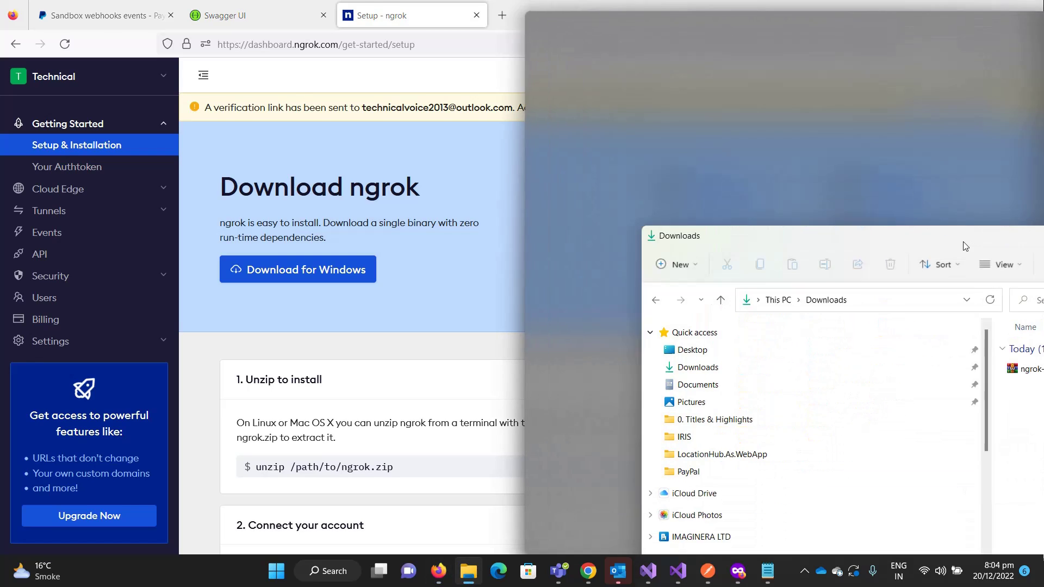
pyautogui.moveTo(963, 245); pyautogui.dragTo(481, 87)
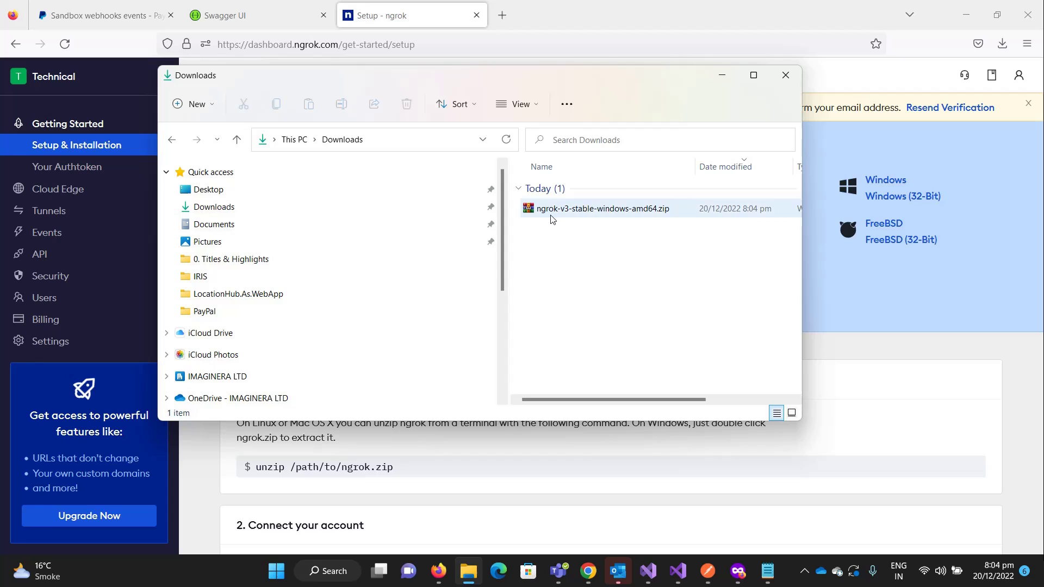
pyautogui.click(552, 209)
pyautogui.rightClick(552, 209)
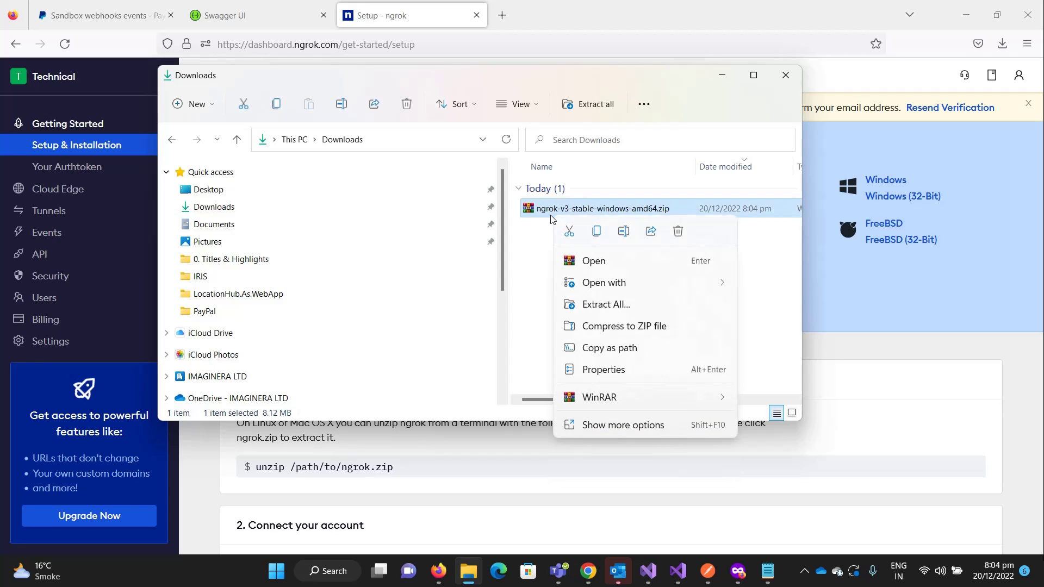
pyautogui.moveTo(600, 398)
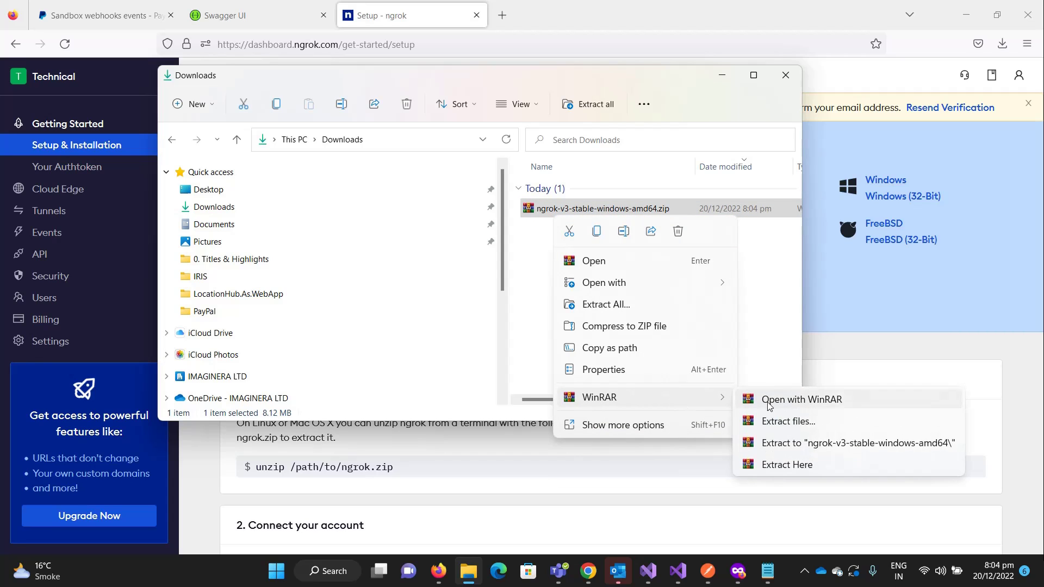
pyautogui.click(787, 422)
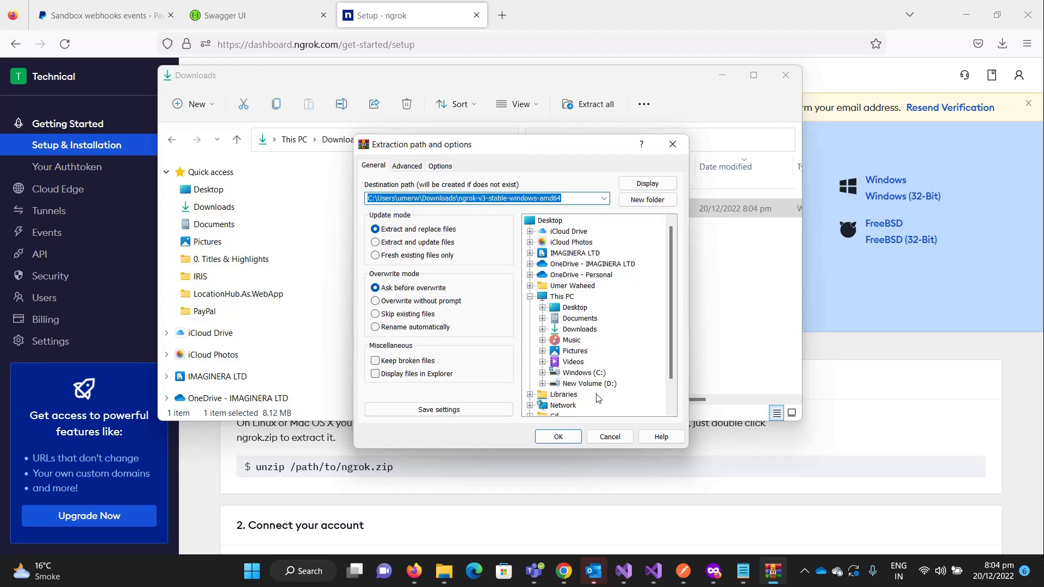
pyautogui.click(557, 436)
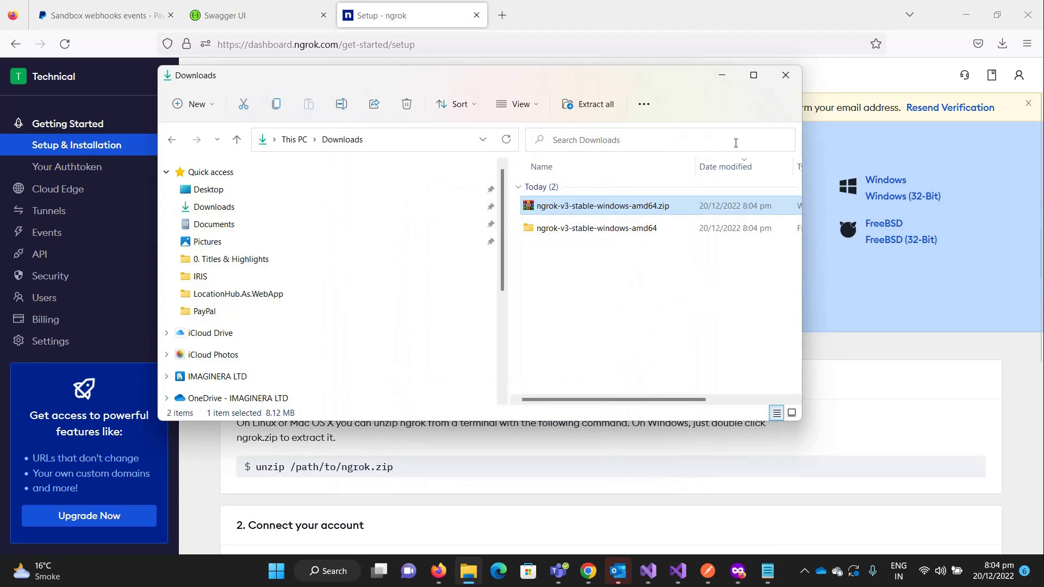
# Maximise Explorer and open the extracted ngrok folder containing ngrok.exe
pyautogui.click(753, 75)
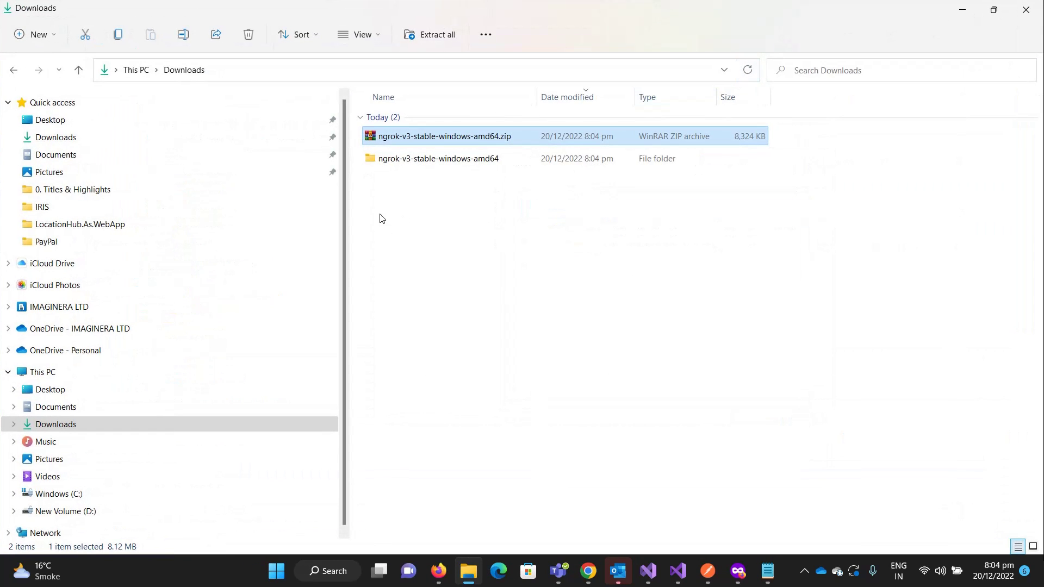
pyautogui.doubleClick(406, 158)
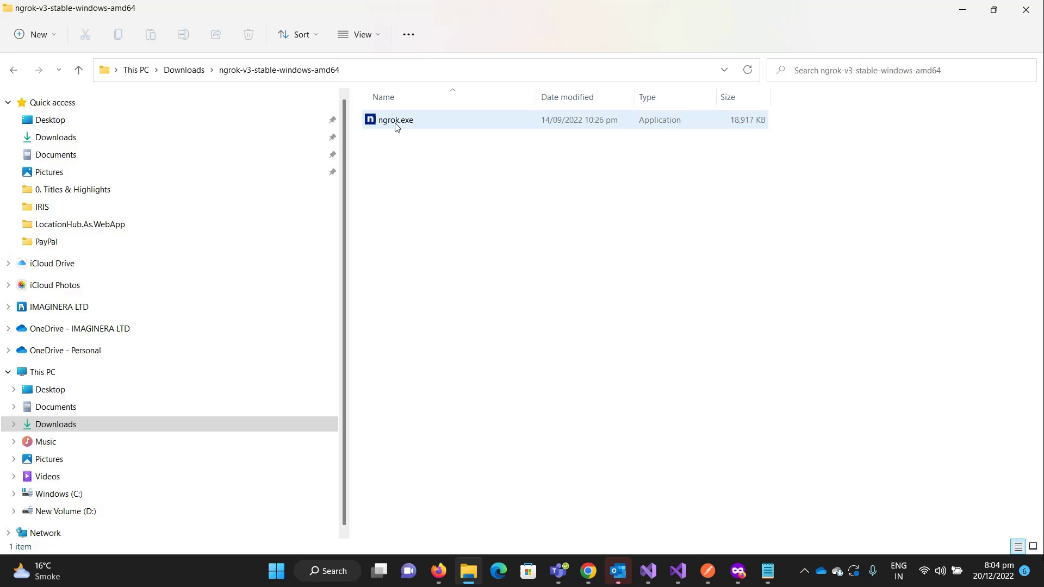
pyautogui.rightClick(432, 216)
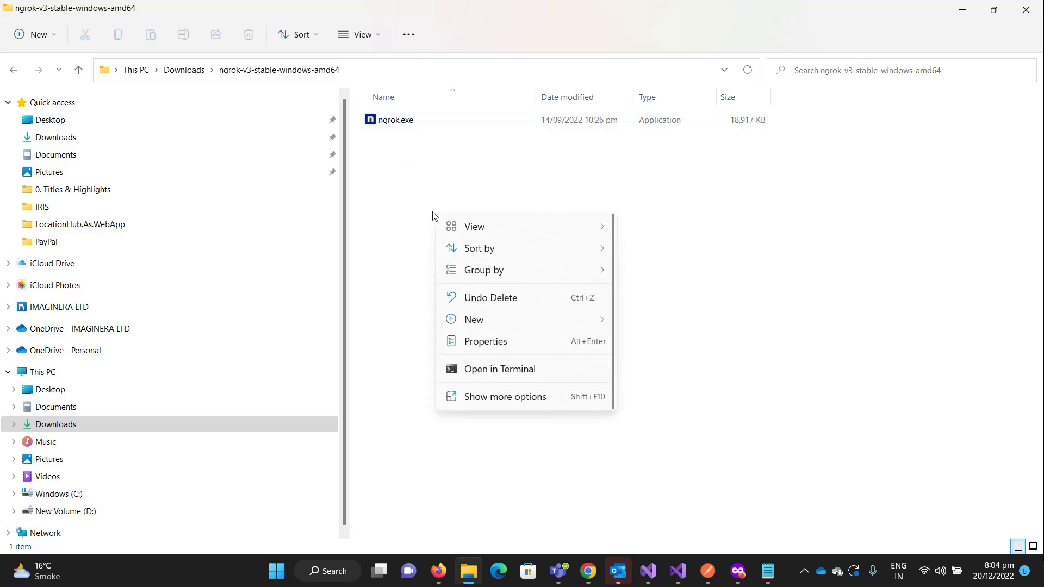
# Open PowerShell in the ngrok folder and run .\ngrok.exe to show its help
pyautogui.click(499, 369)
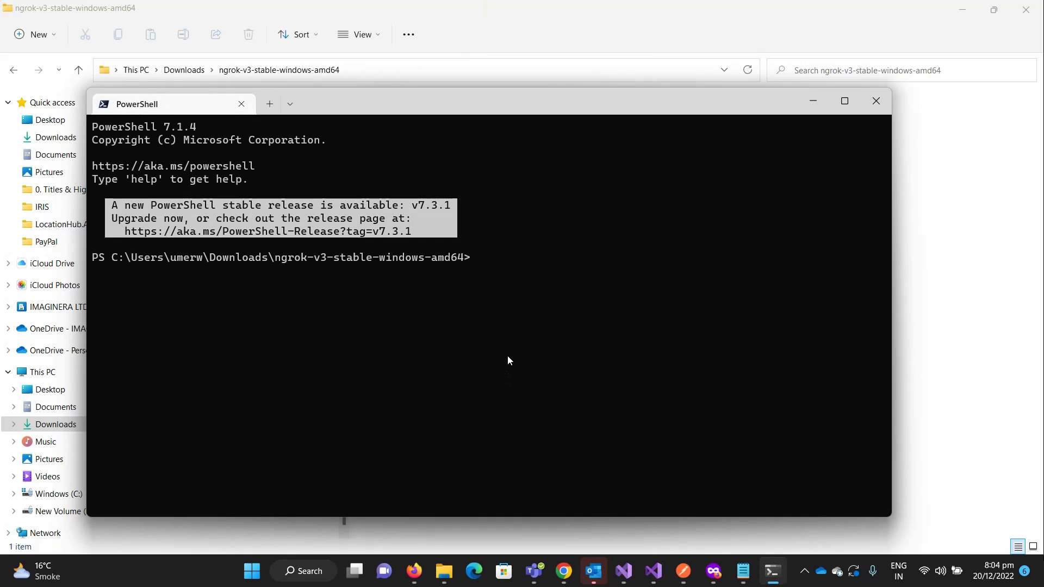
pyautogui.moveTo(376, 104); pyautogui.dragTo(444, 144)
pyautogui.write('.')
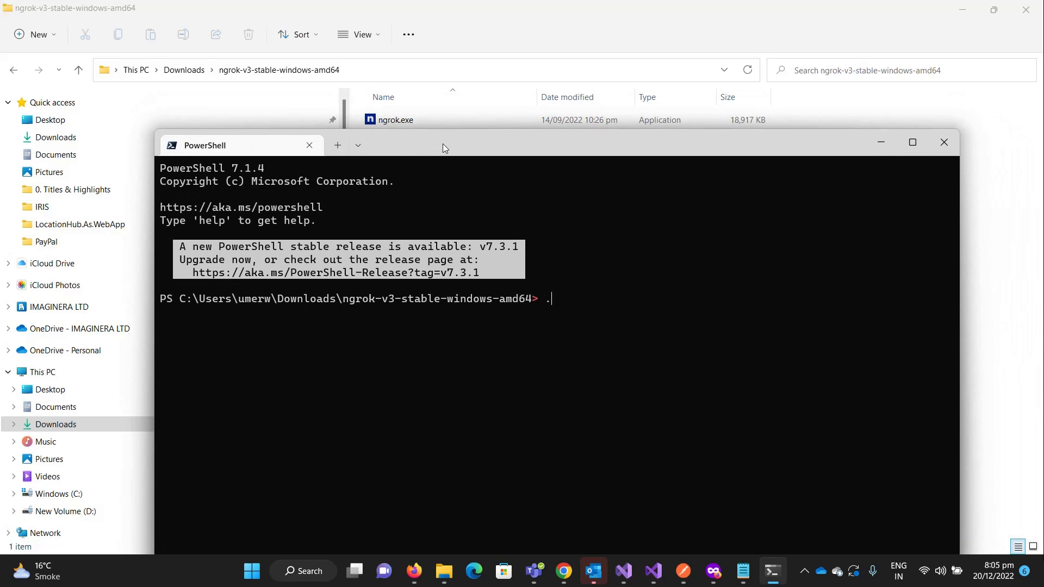
pyautogui.write('\\ngrok.exe')
pyautogui.press('Return')
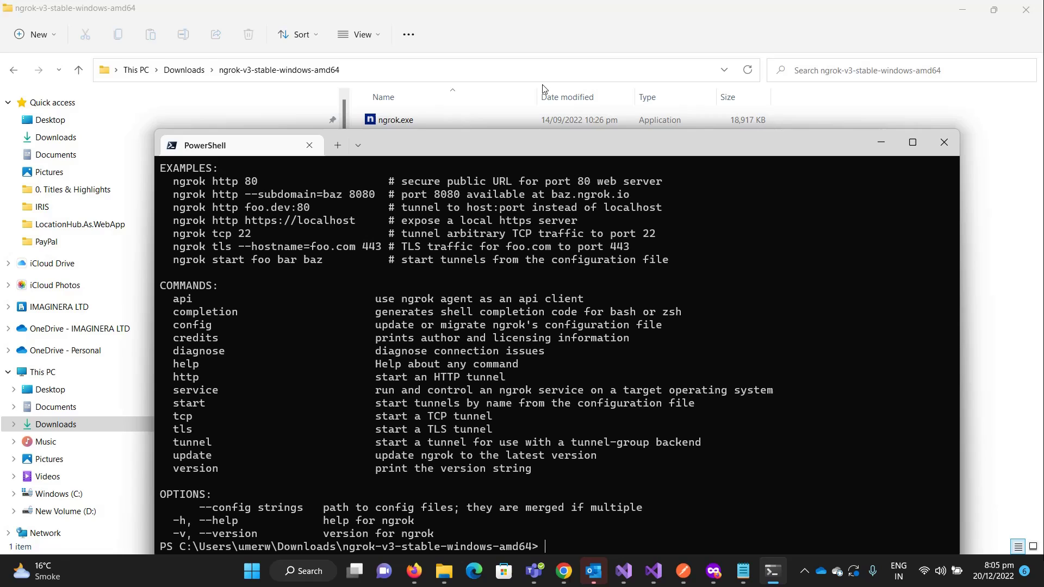
# Copy the add-authtoken command from the setup page and run it; it fails as unrecognised
pyautogui.click(415, 570)
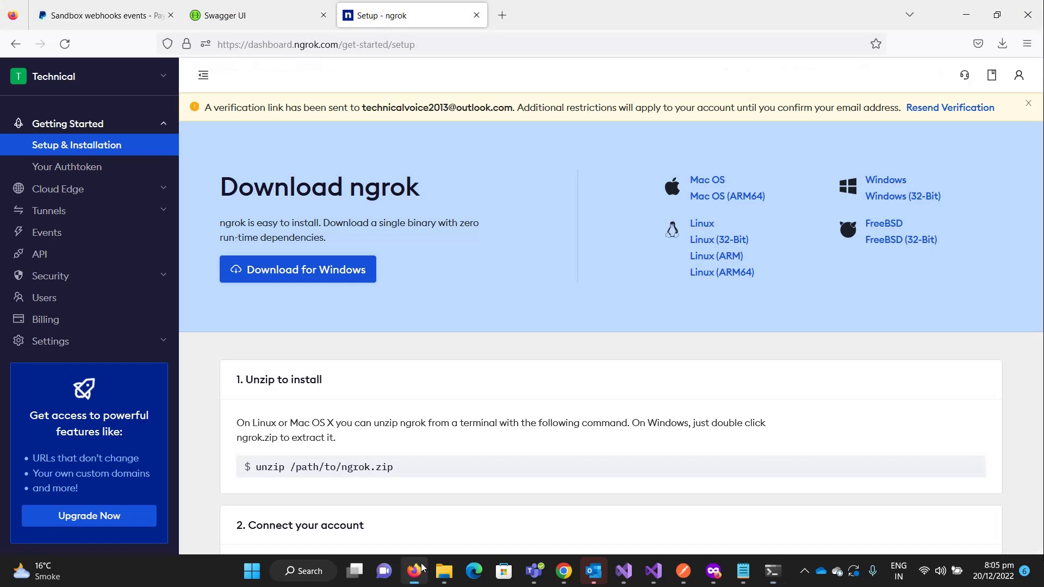
pyautogui.scroll(-3, 445, 380)
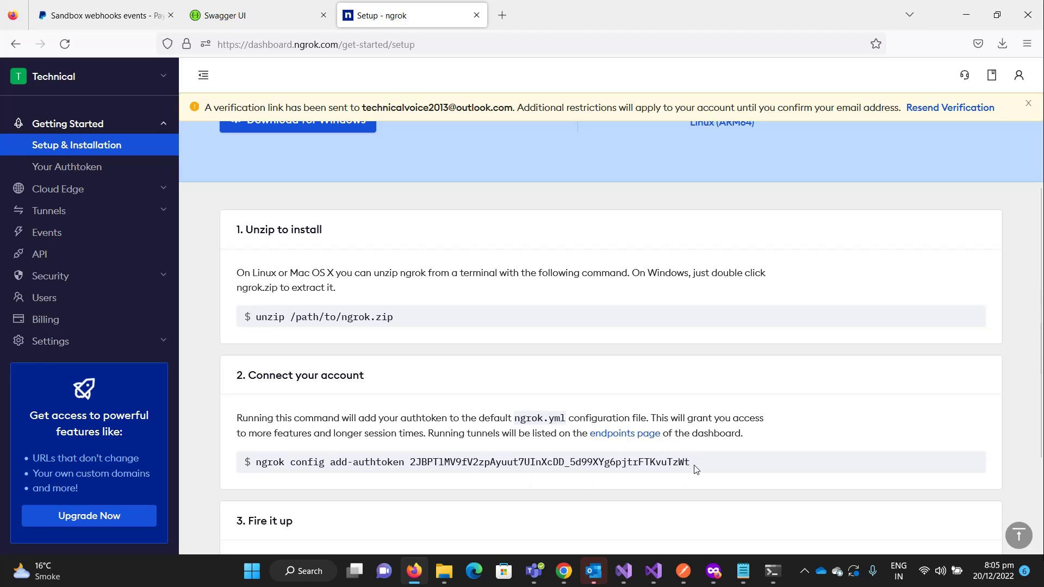
pyautogui.tripleClick(669, 462)
pyautogui.hotkey('ctrl', 'c')
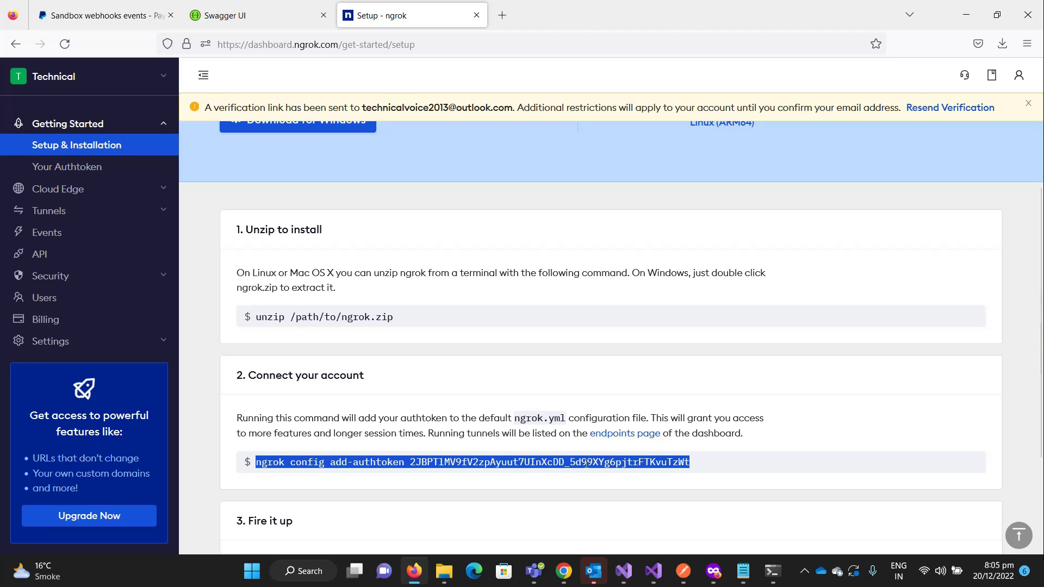
pyautogui.click(772, 572)
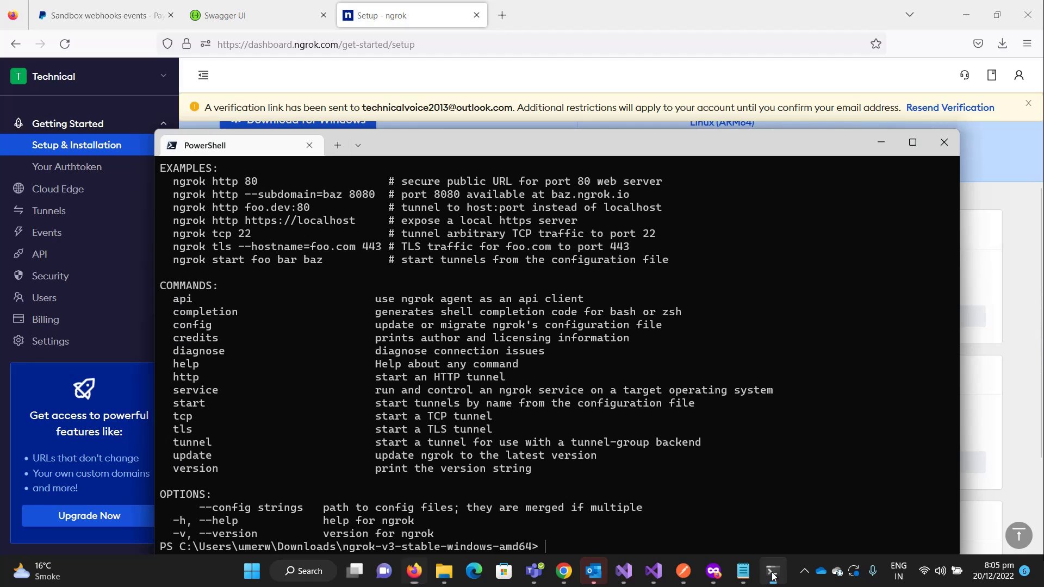
pyautogui.hotkey('ctrl', 'v')
pyautogui.press('Return')
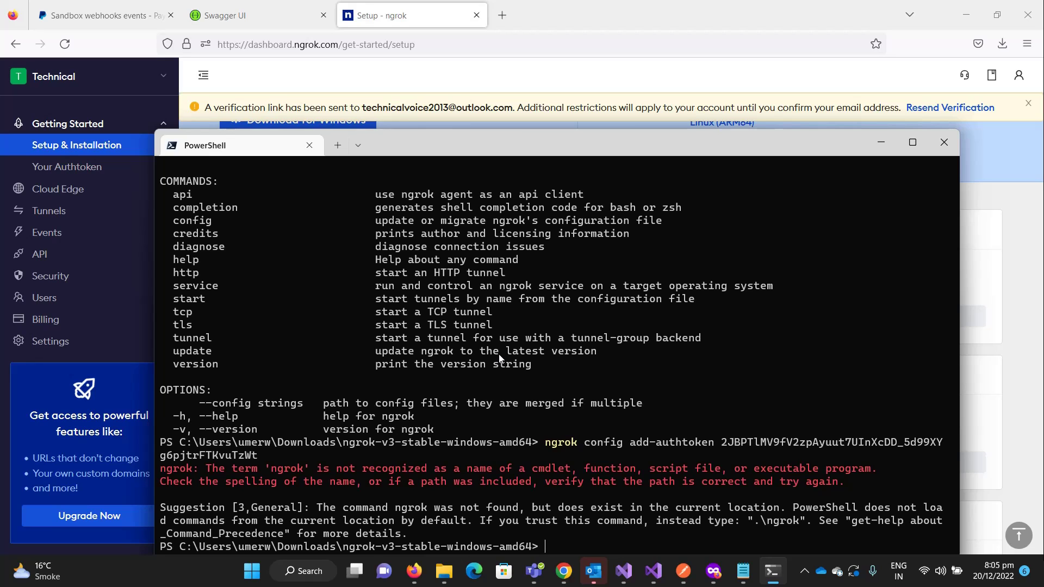
pyautogui.moveTo(429, 161); pyautogui.dragTo(439, 90)
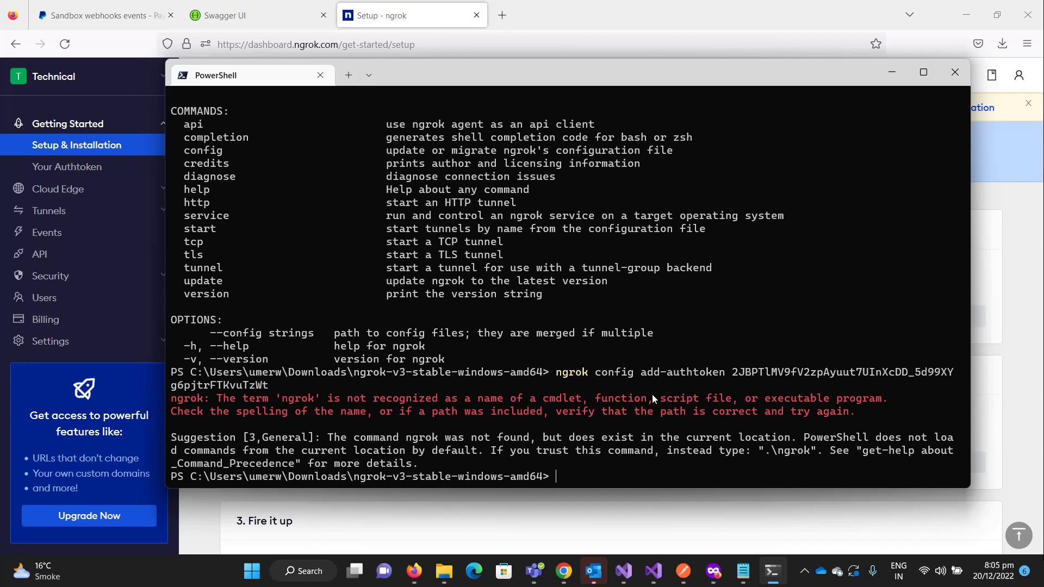
# Rerun the authtoken command as ./ngrok to save the token to ngrok.yml, then return to Swagger UI
pyautogui.press('Up')
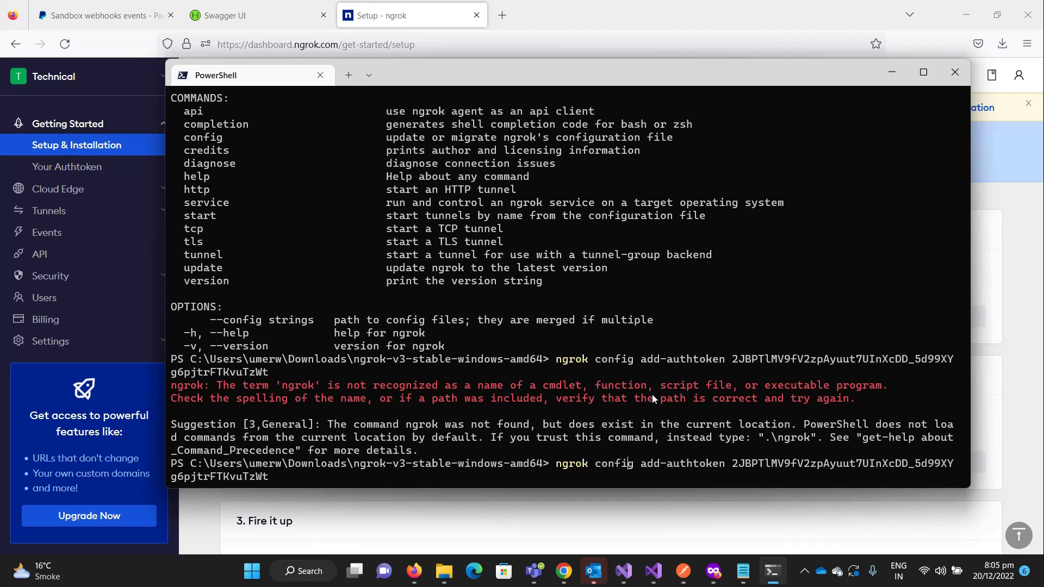
pyautogui.write('./')
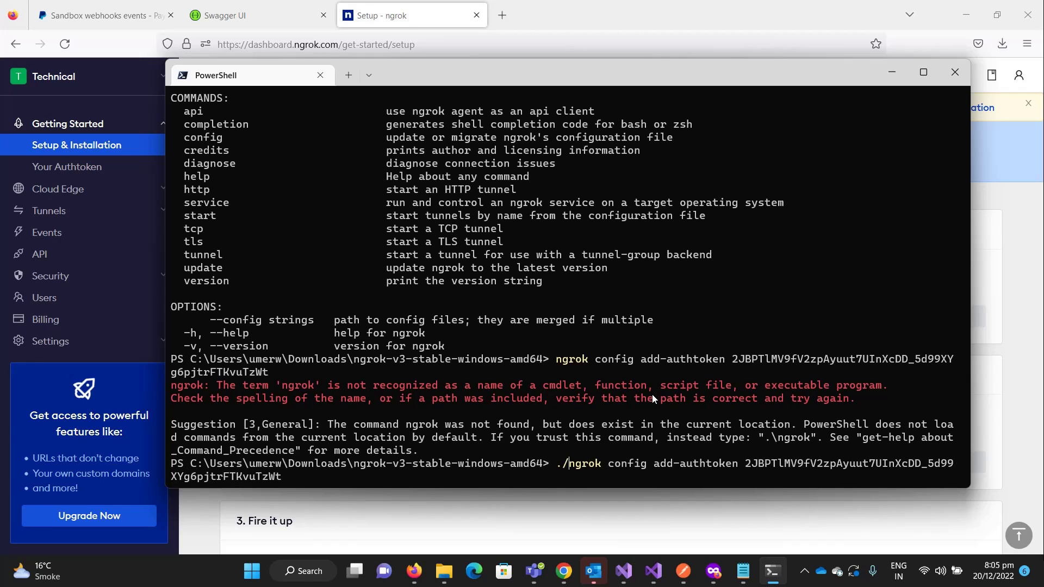
pyautogui.press('Return')
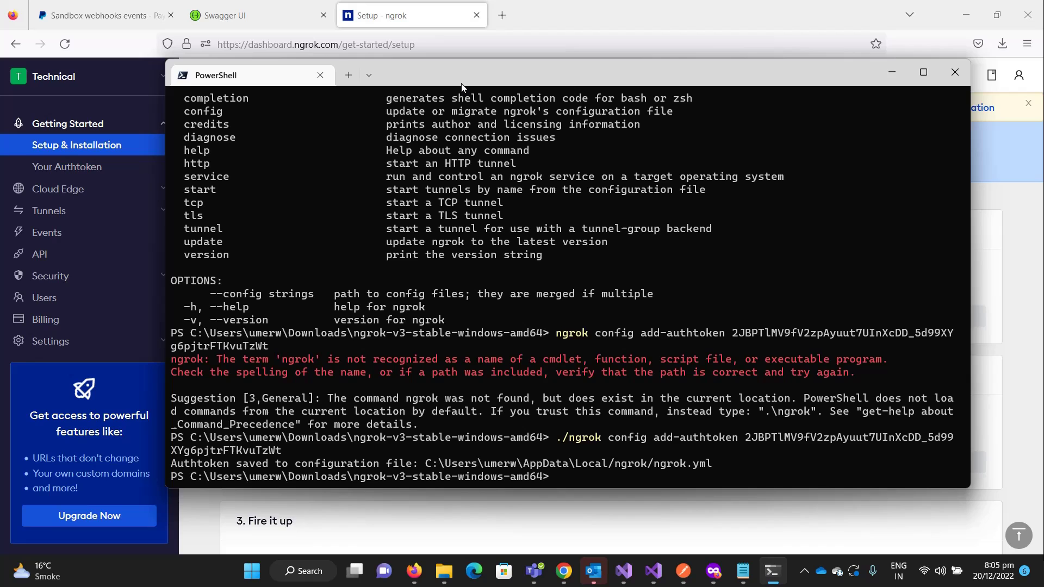
pyautogui.moveTo(463, 85); pyautogui.dragTo(530, 86)
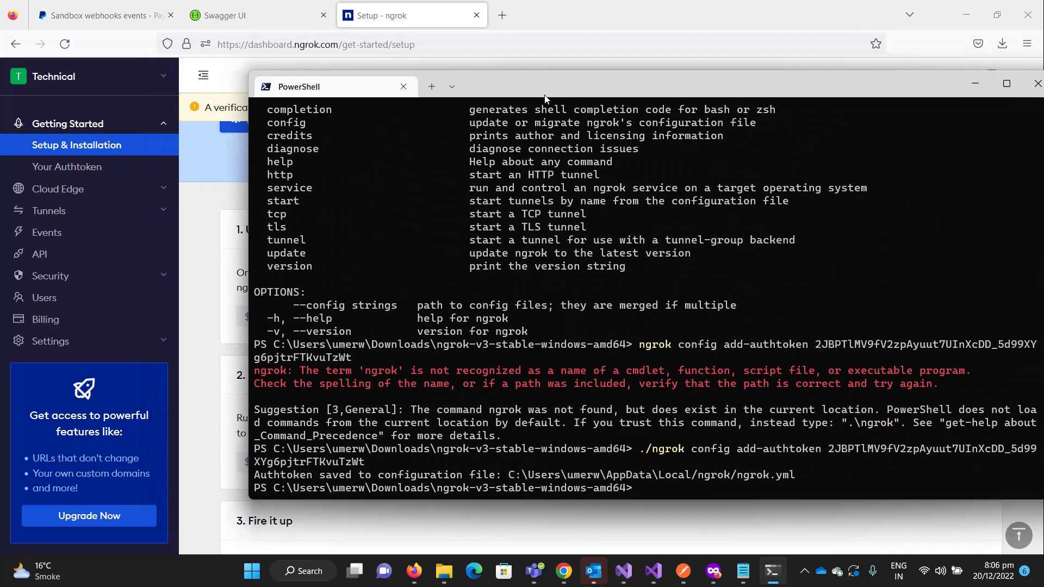
pyautogui.scroll(-2, 353, 516)
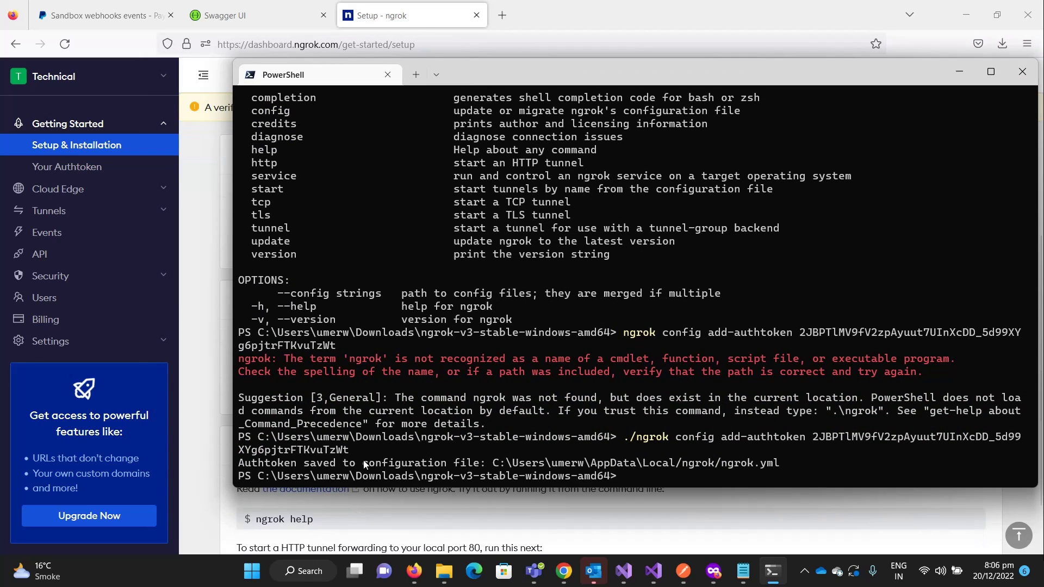
pyautogui.moveTo(475, 84); pyautogui.dragTo(463, 124)
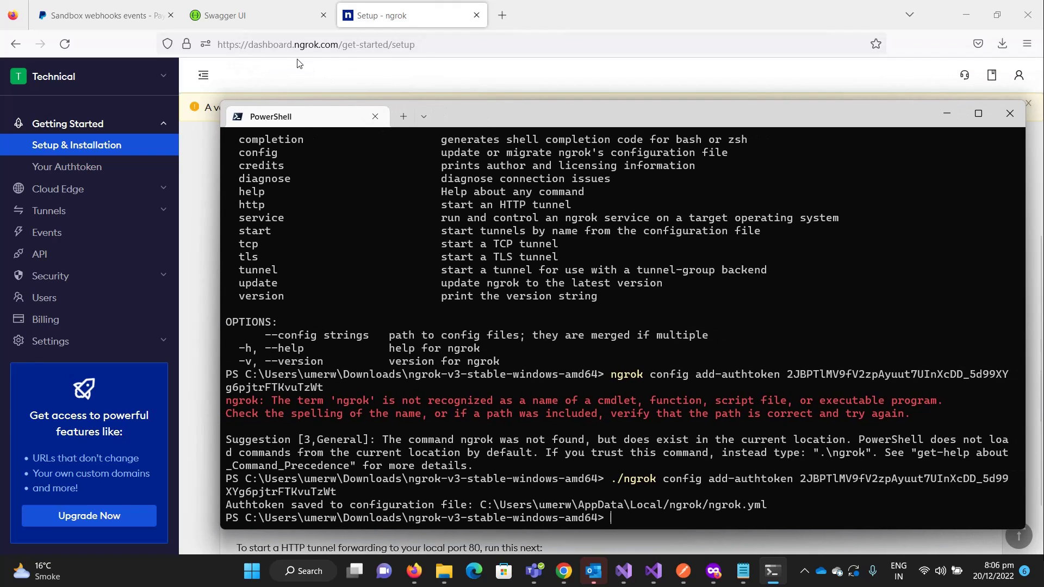
pyautogui.click(237, 15)
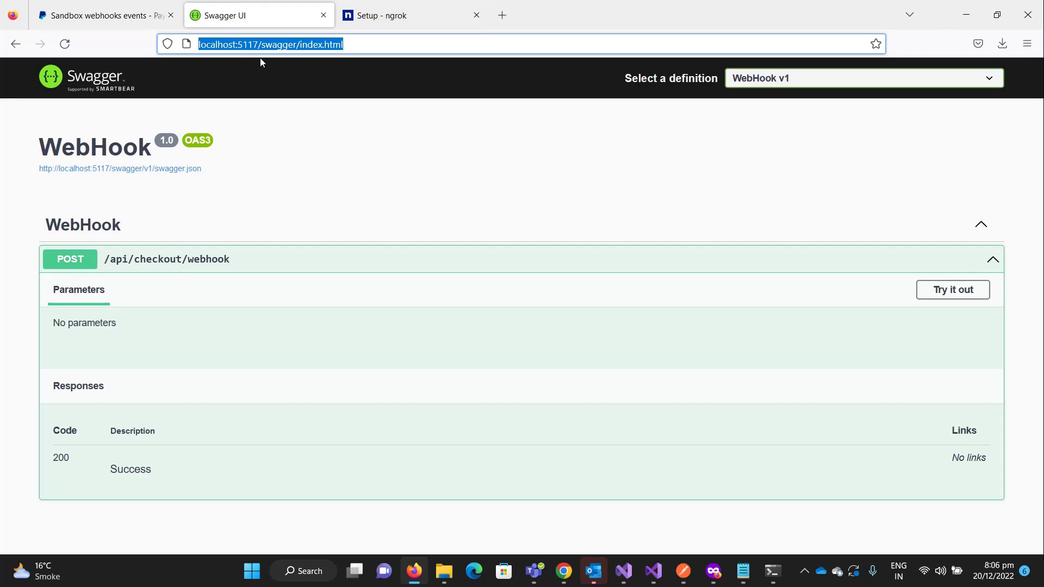
# Switch between the Swagger UI and Setup - ngrok tabs, ending on the ngrok setup instructions
pyautogui.click(390, 16)
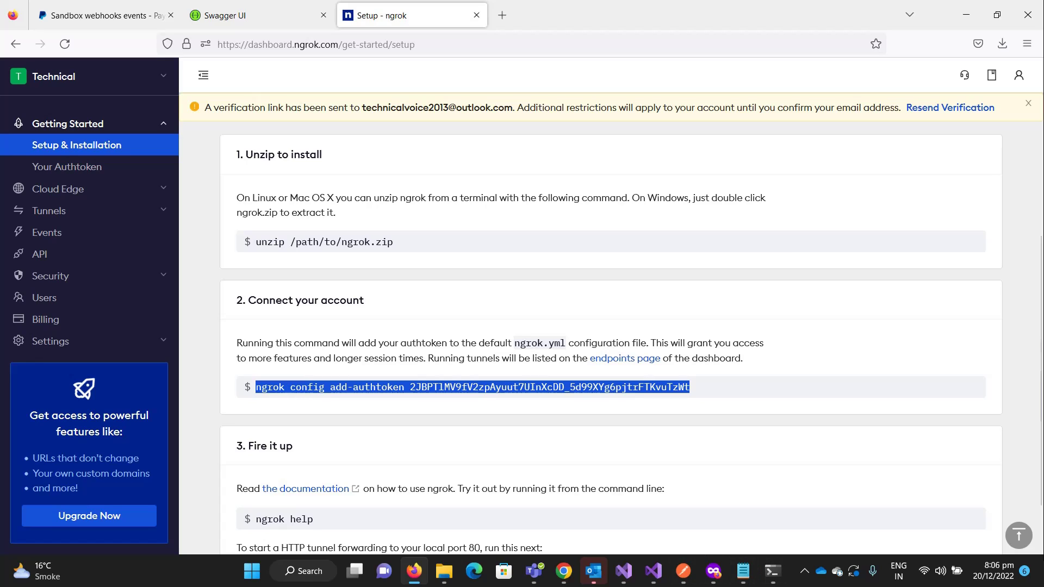
pyautogui.click(743, 571)
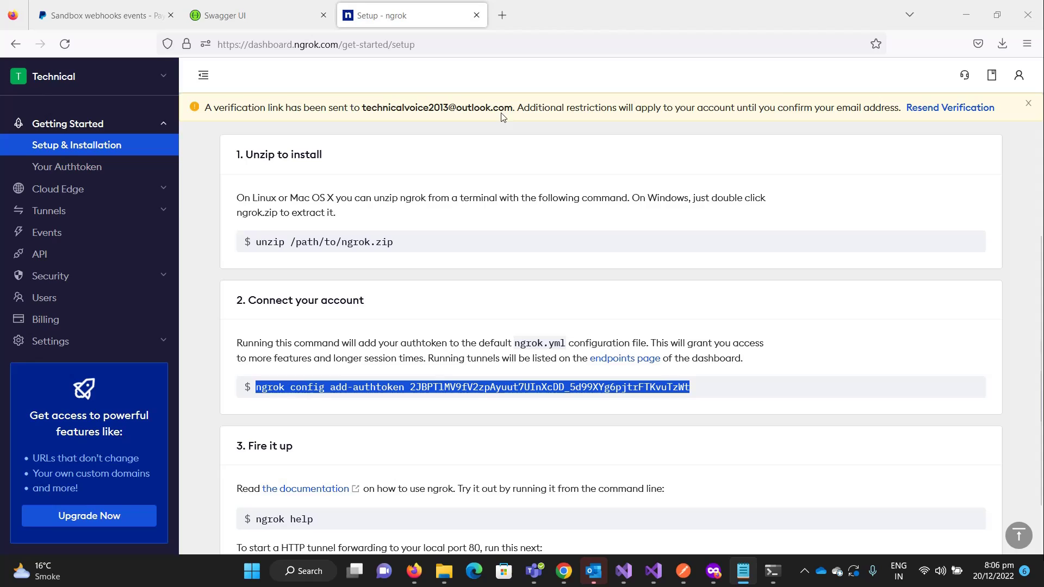
pyautogui.click(260, 15)
pyautogui.click(381, 15)
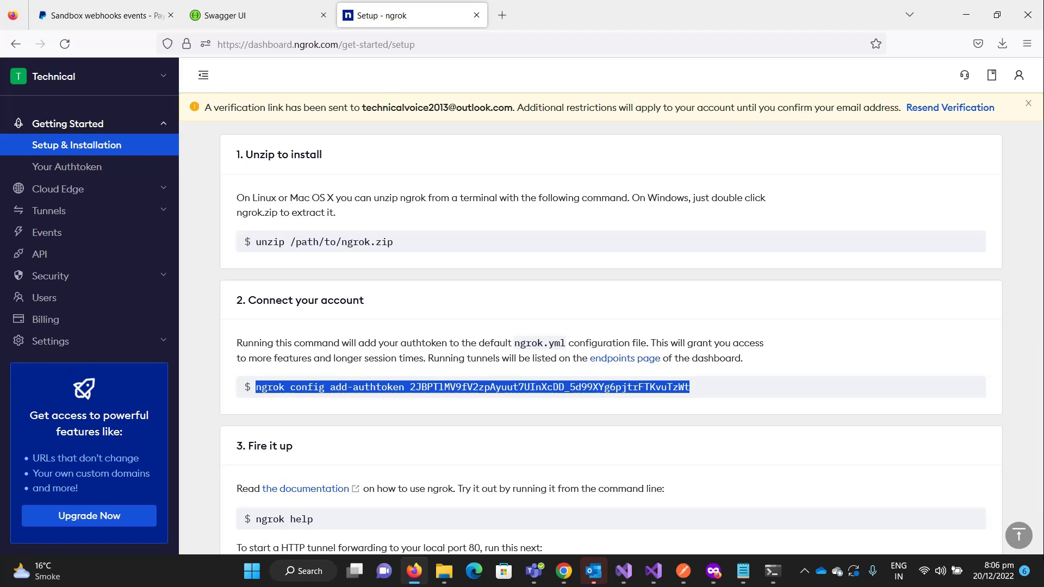
pyautogui.click(743, 570)
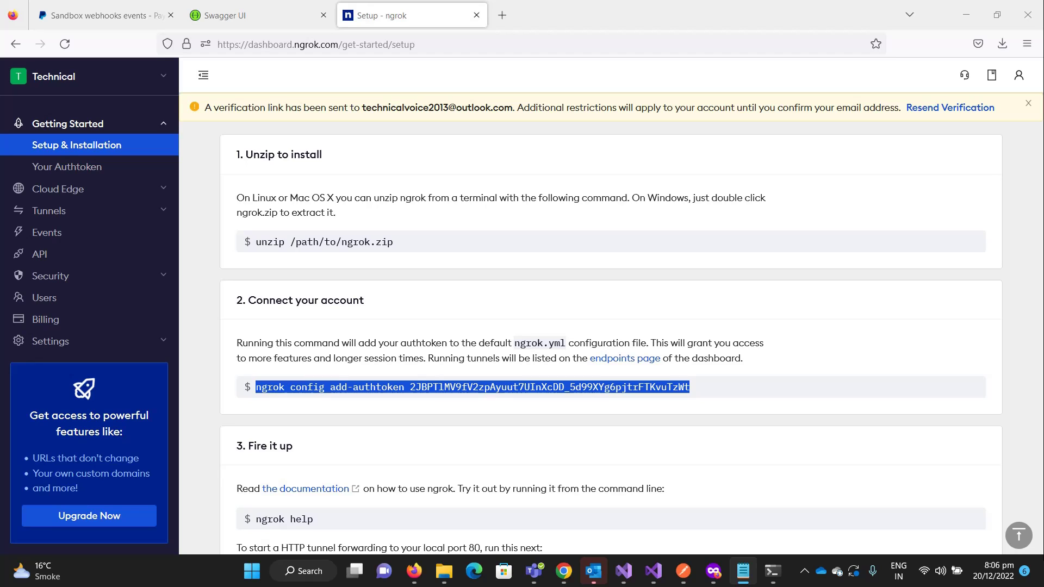
# Run ./ngrok http 5117 with host header localhost:5117; it fails with ERR_NGROK_123 (unverified email)
pyautogui.click(772, 571)
pyautogui.write('./ngrok http 5117 --host-header="localhost:5117')
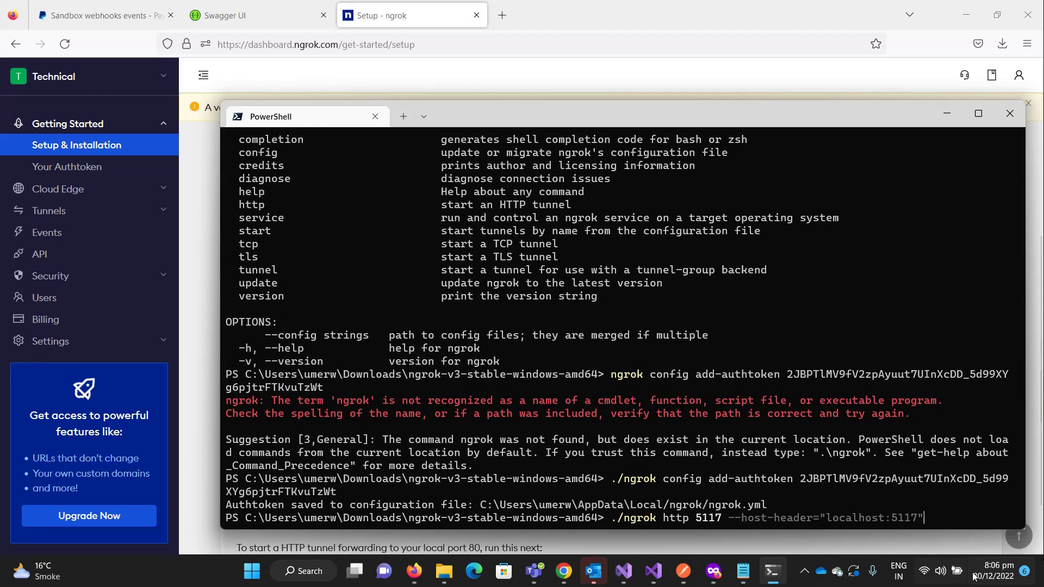
pyautogui.moveTo(999, 571)
pyautogui.press('Return')
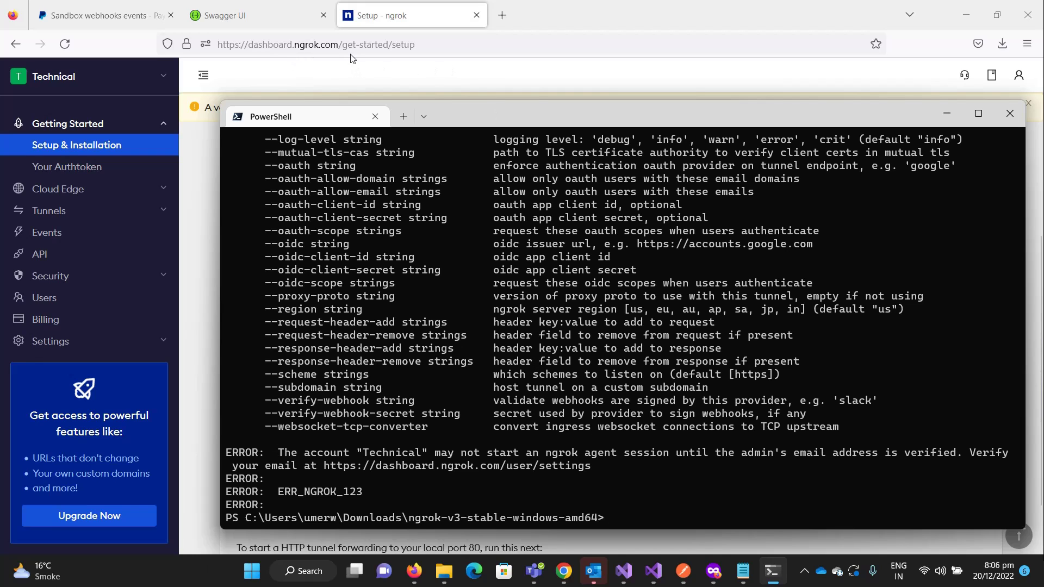
# Search for outlook login, open Outlook on the web, and open ngrok's verification email
pyautogui.click(501, 15)
pyautogui.write('out')
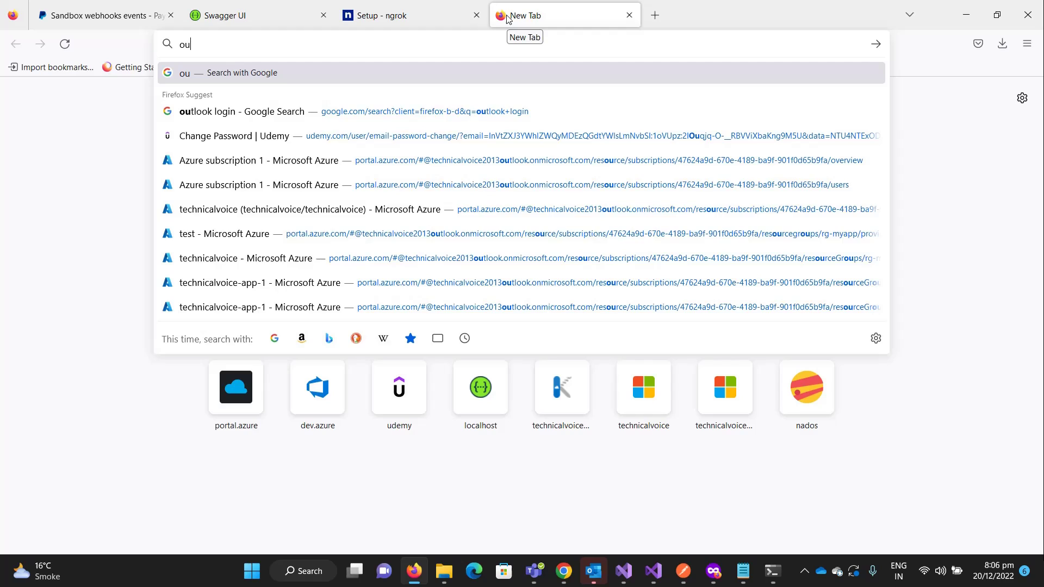
pyautogui.press('Down')
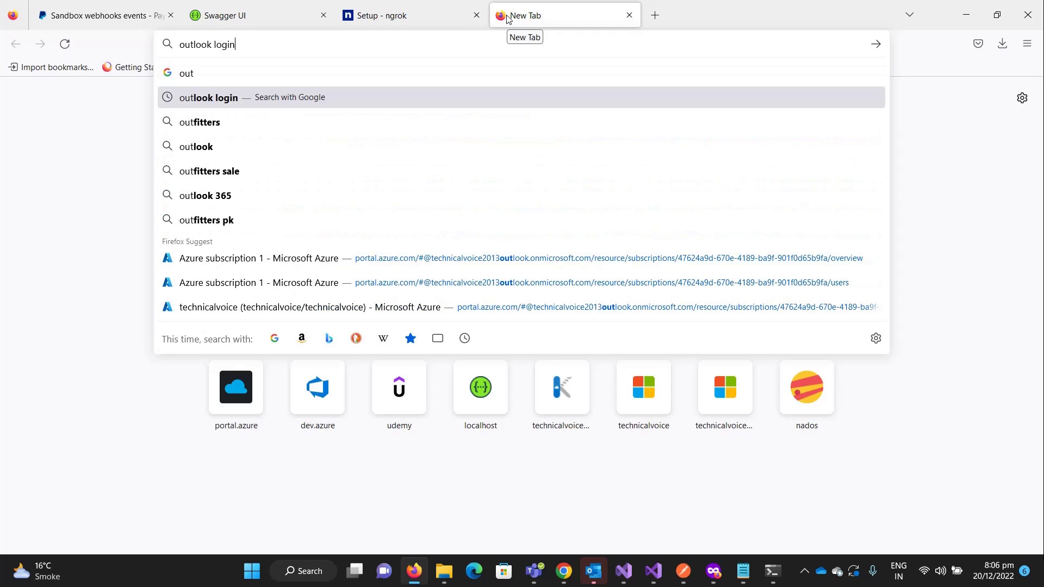
pyautogui.press('Return')
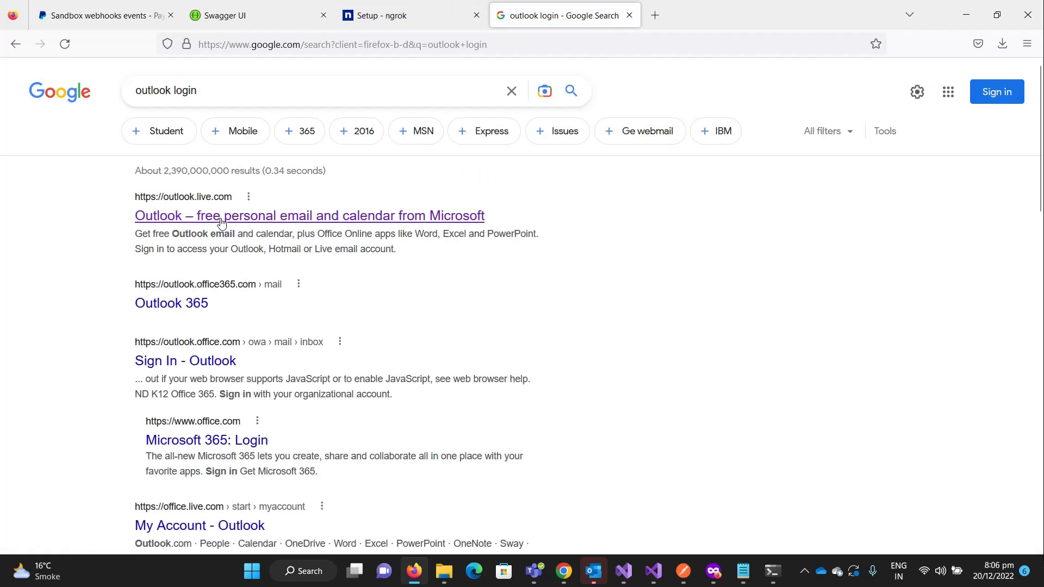
pyautogui.click(245, 216)
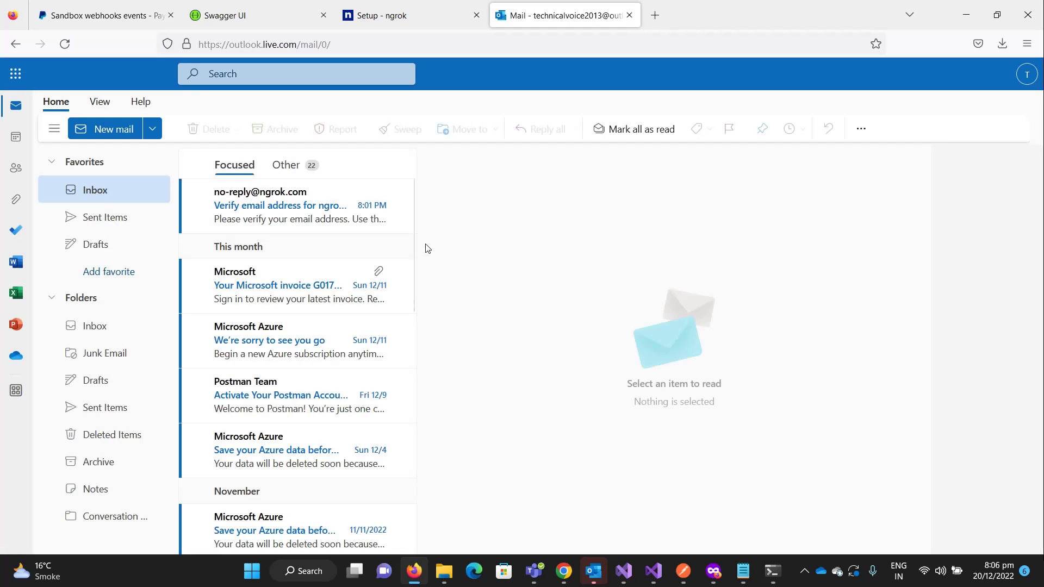
pyautogui.click(300, 207)
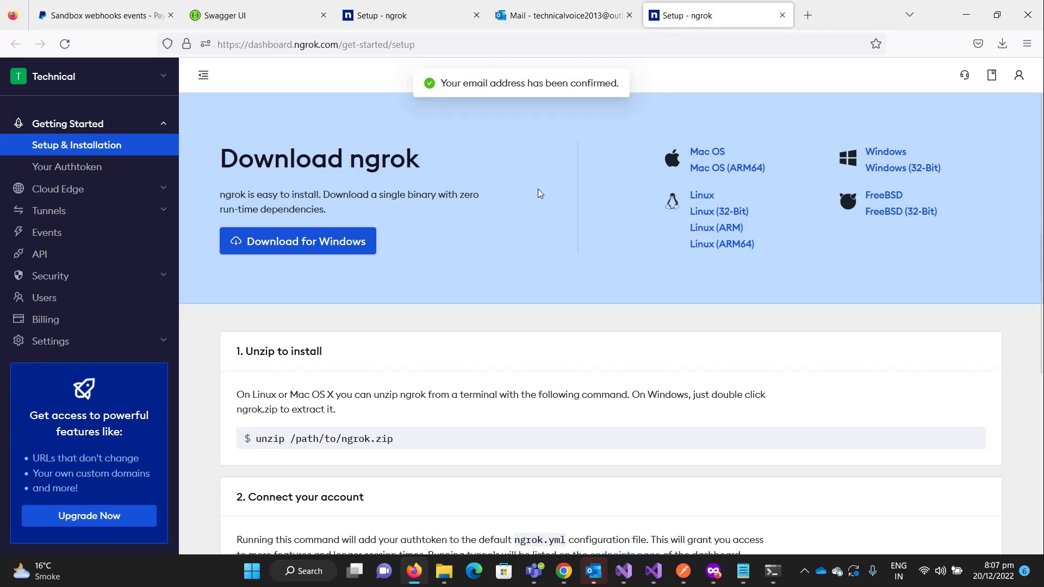
# Rerun ./ngrok http 5117 so a public ngrok.io HTTPS address forwards to localhost:5117
pyautogui.click(772, 571)
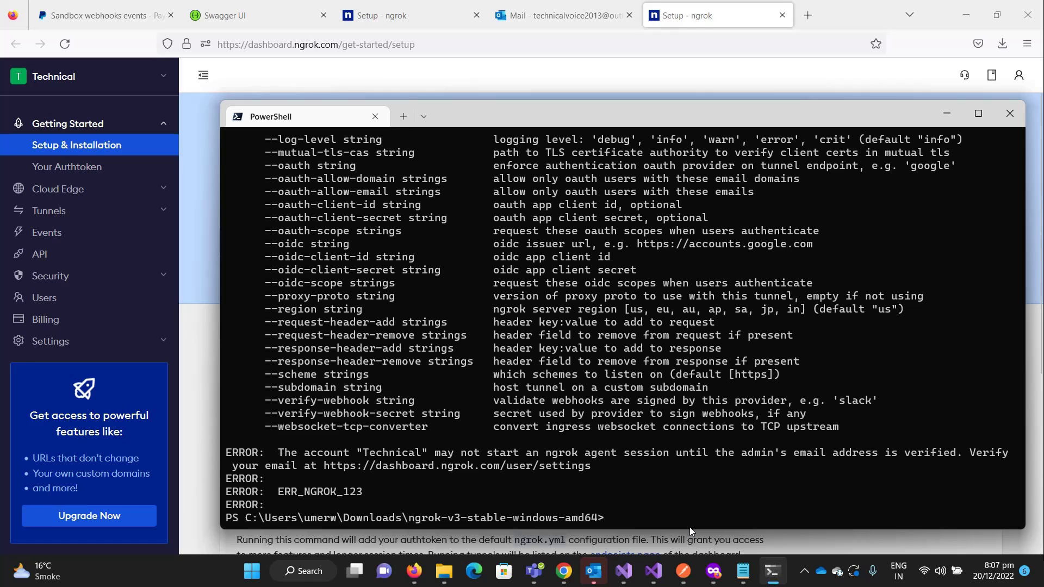
pyautogui.press('Up')
pyautogui.press('Return')
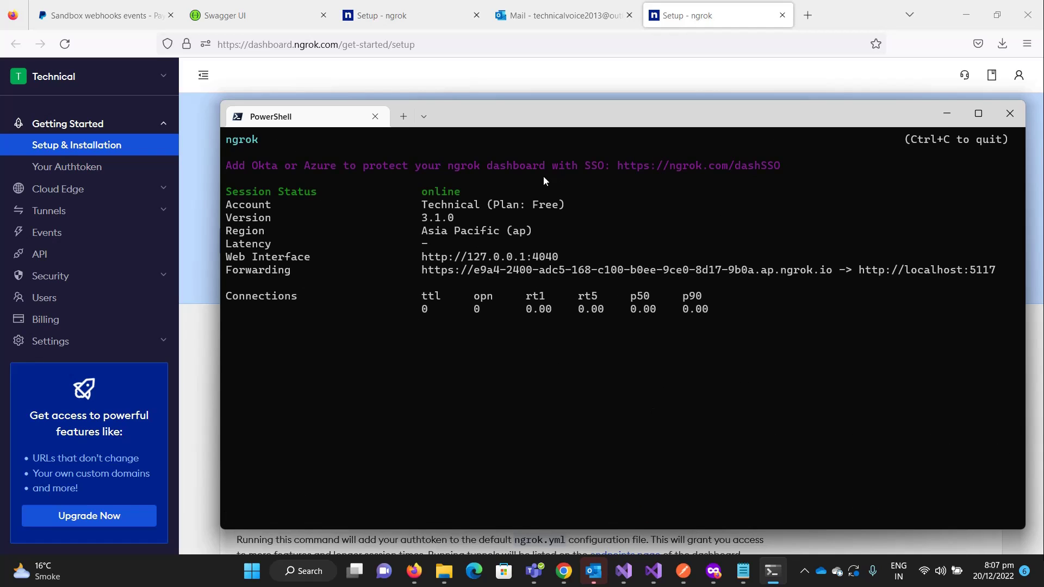
pyautogui.moveTo(532, 122); pyautogui.dragTo(410, 90)
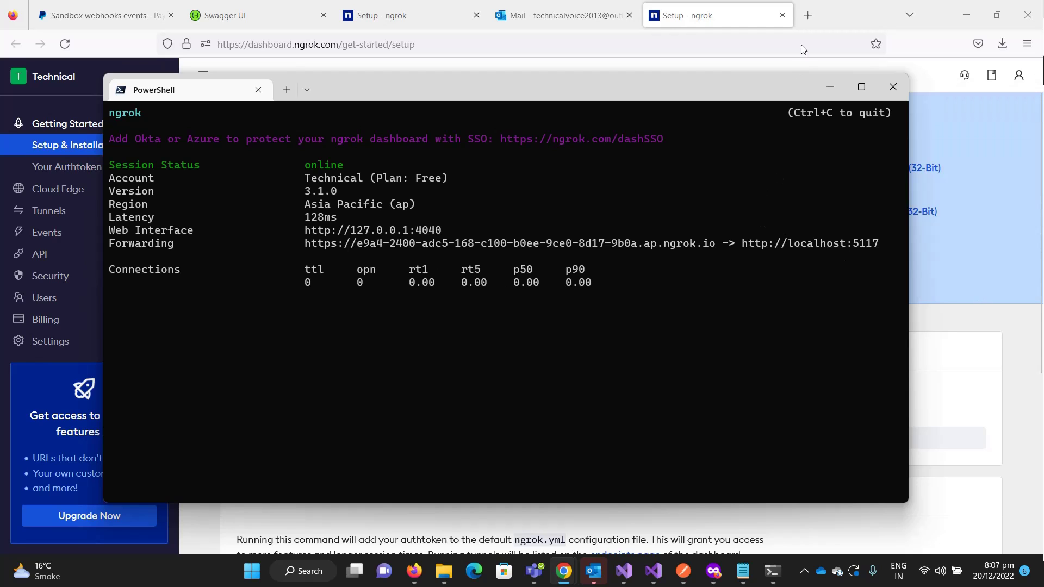
pyautogui.click(808, 15)
pyautogui.write('http://127.0.0.1:4040/inspect/http')
pyautogui.press('Return')
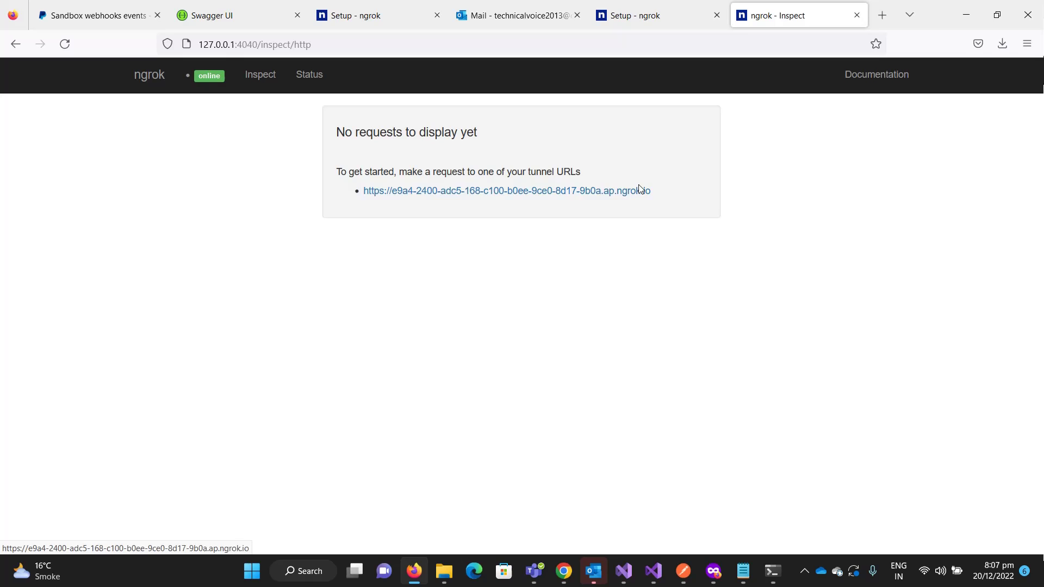
pyautogui.moveTo(653, 194); pyautogui.dragTo(365, 200)
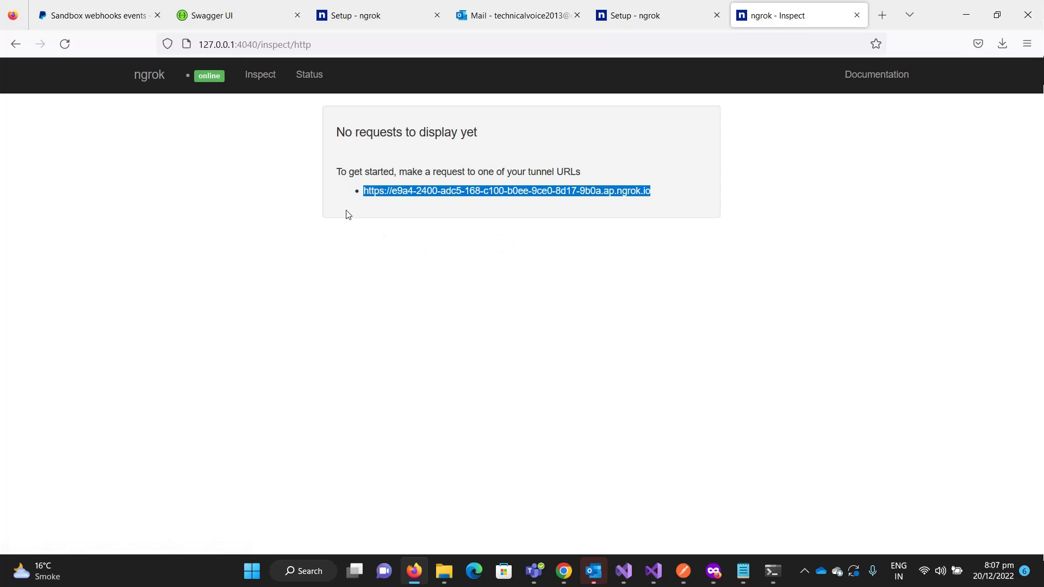
# Go from PayPal Developer home to Apps & Credentials and open the TechnicalVoice app's settings
pyautogui.click(82, 16)
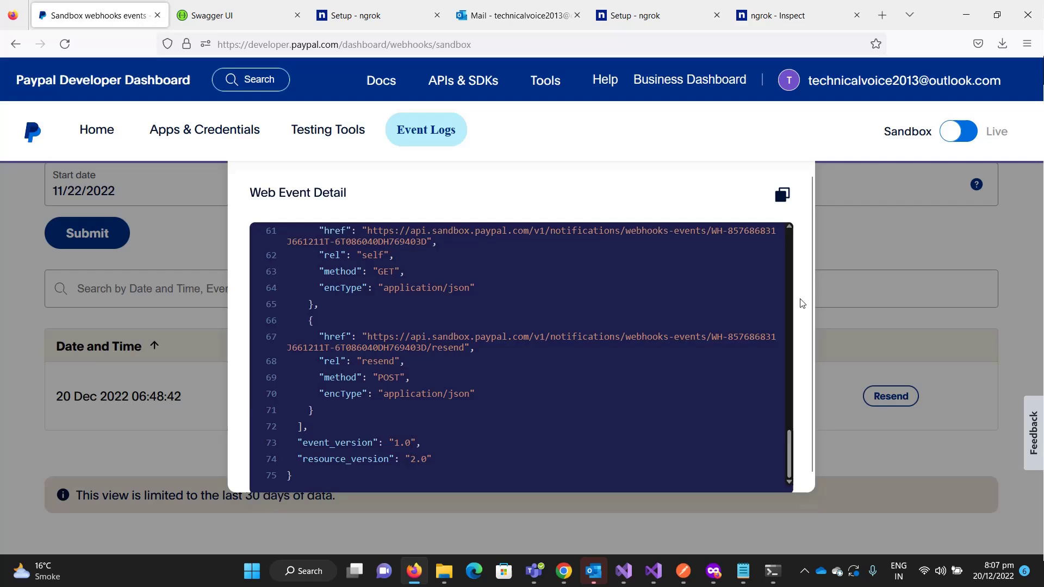
pyautogui.press('Escape')
pyautogui.scroll(3, 616, 286)
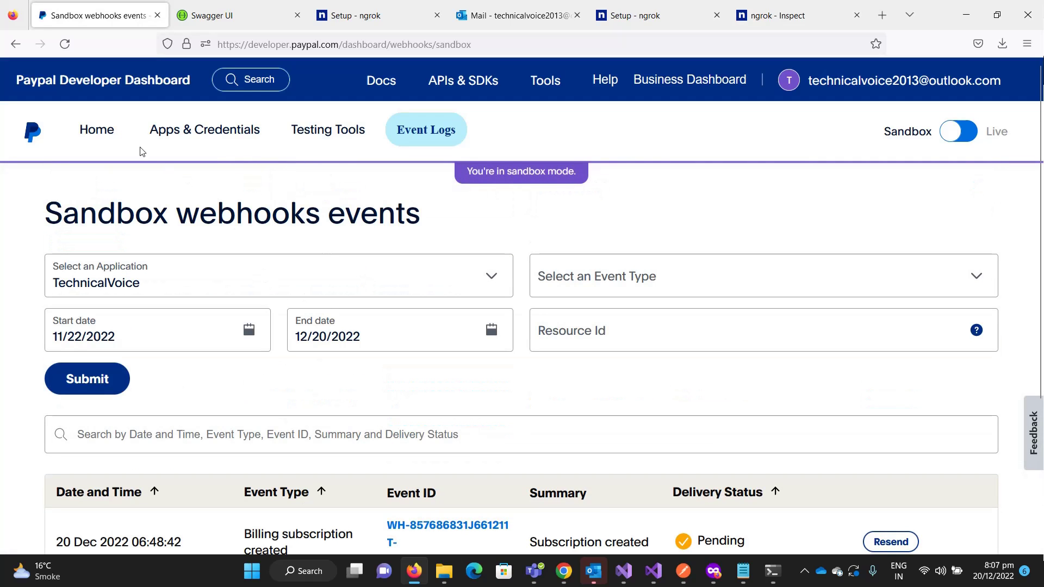
pyautogui.click(98, 129)
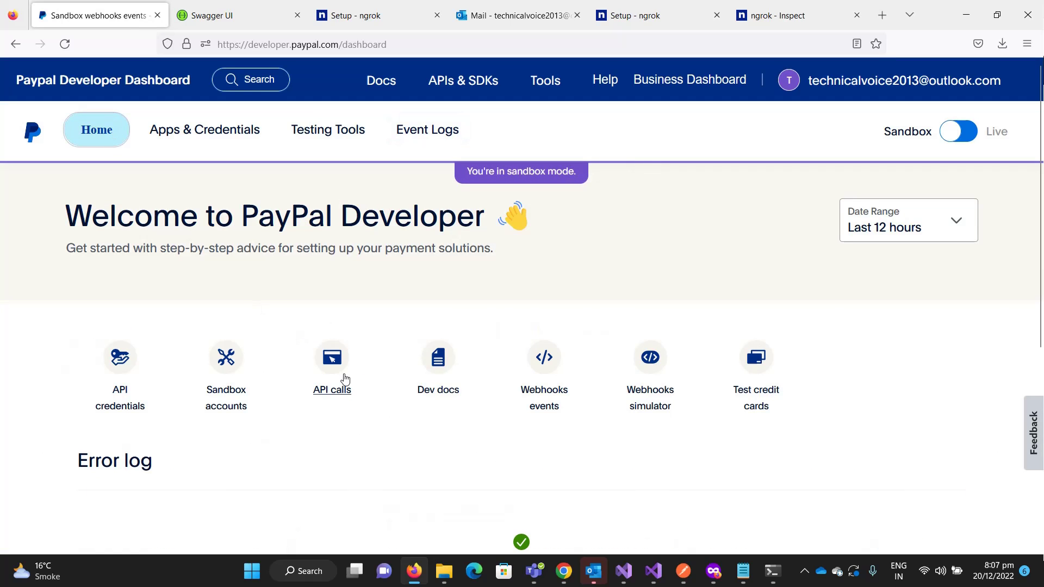
pyautogui.scroll(-3, 342, 318)
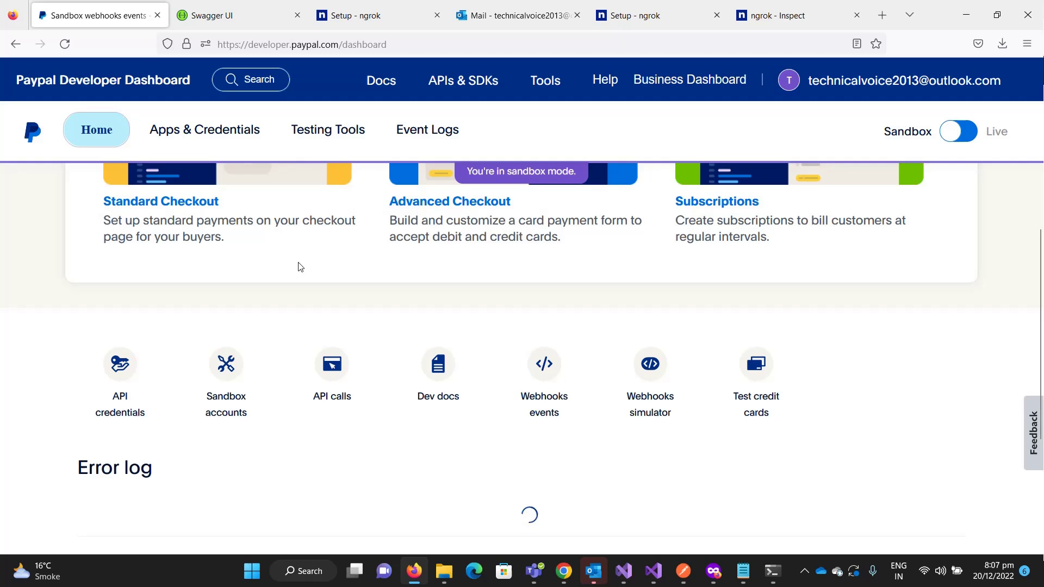
pyautogui.scroll(3, 300, 327)
pyautogui.click(205, 130)
pyautogui.scroll(-3, 165, 289)
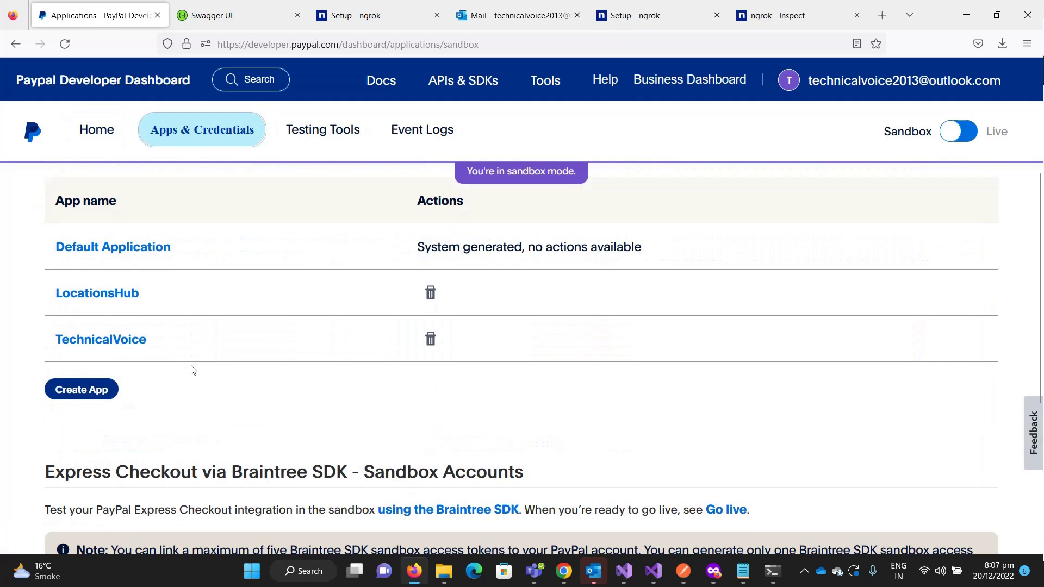
pyautogui.click(102, 338)
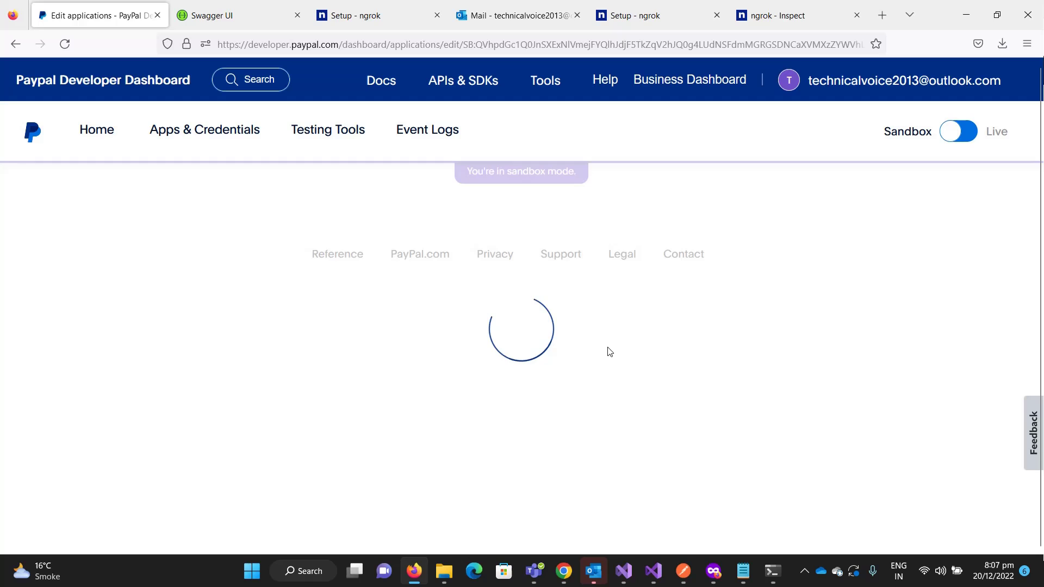
pyautogui.scroll(-10, 580, 388)
pyautogui.scroll(-3, 580, 389)
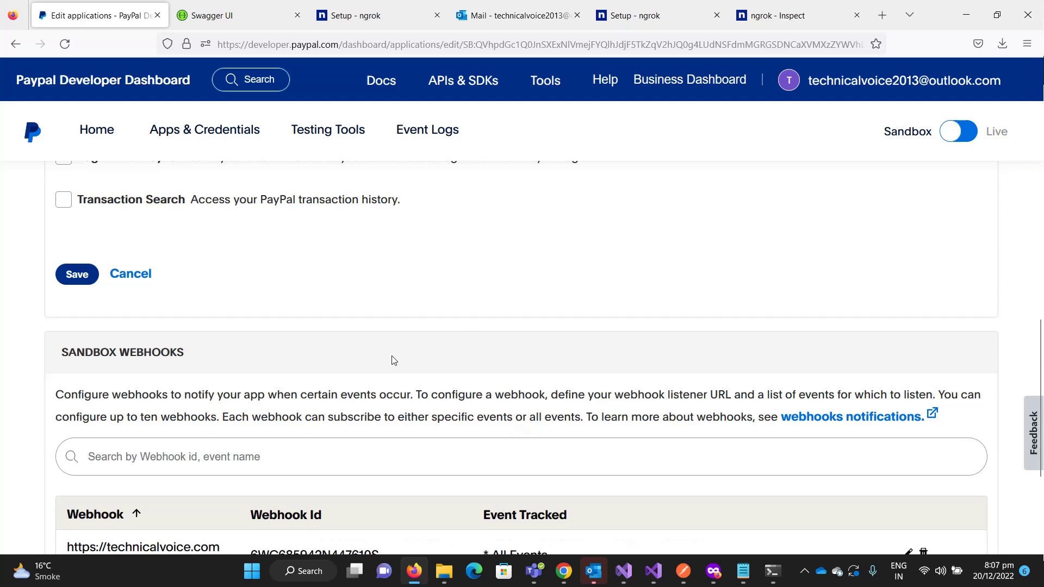
pyautogui.scroll(-3, 391, 360)
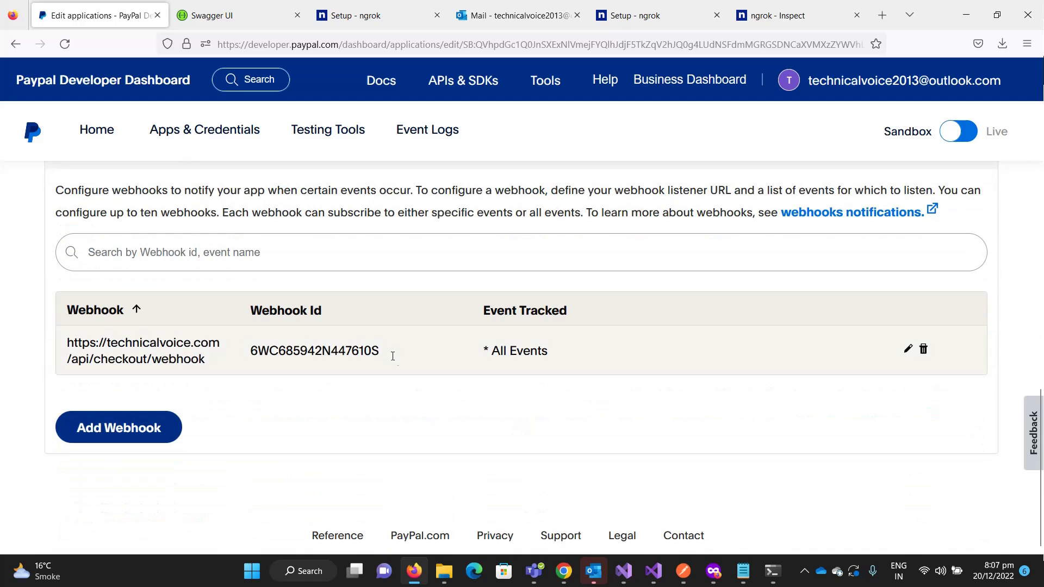
# Edit the sandbox webhook and replace its URL's old domain with the pasted ngrok forwarding address
pyautogui.click(908, 350)
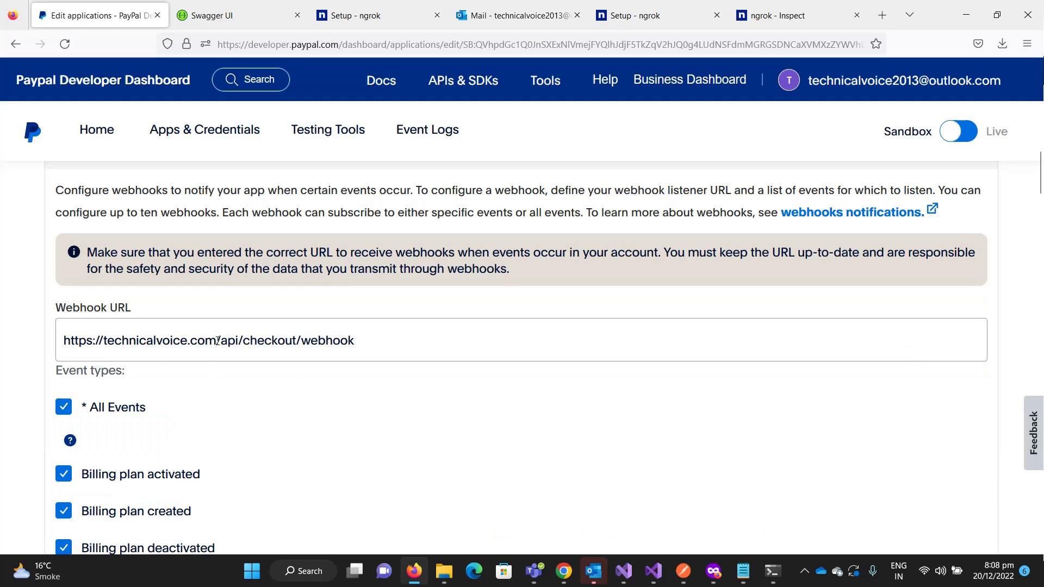
pyautogui.moveTo(217, 340); pyautogui.dragTo(48, 334)
pyautogui.press('BackSpace')
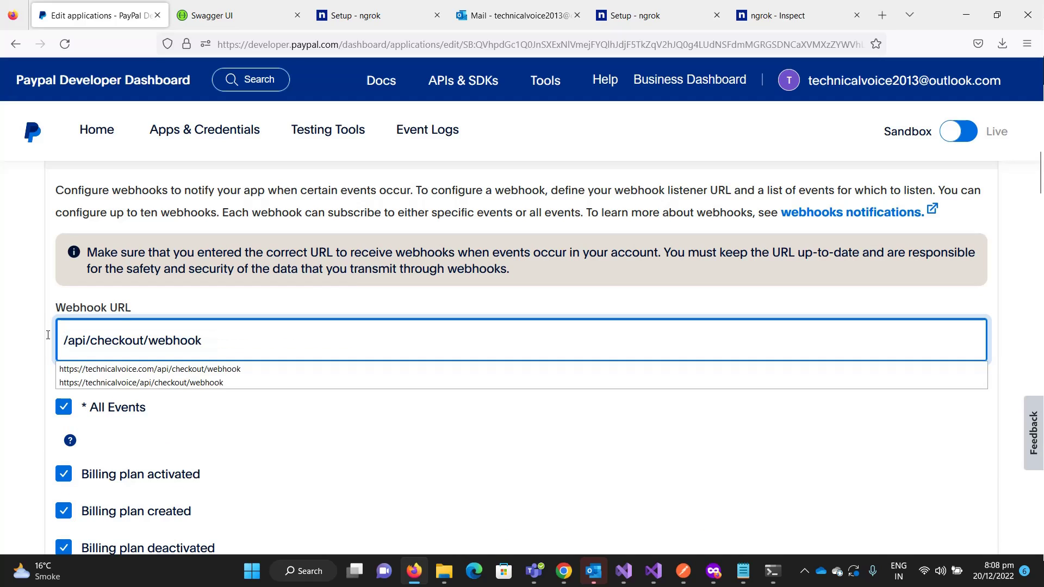
pyautogui.write('https://e9a4-2400-adc5-168-c100-b0ee-9ce0-8d17-9b0a.ap.ngrok.io')
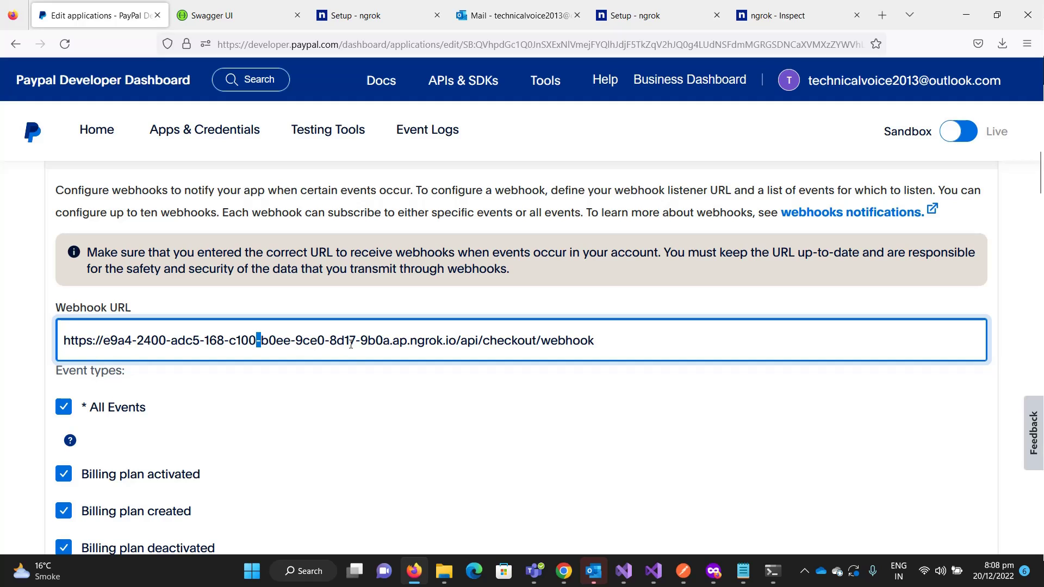
# Verify the ngrok forwarding address in the tunnel terminal, then save the updated webhook
pyautogui.click(772, 571)
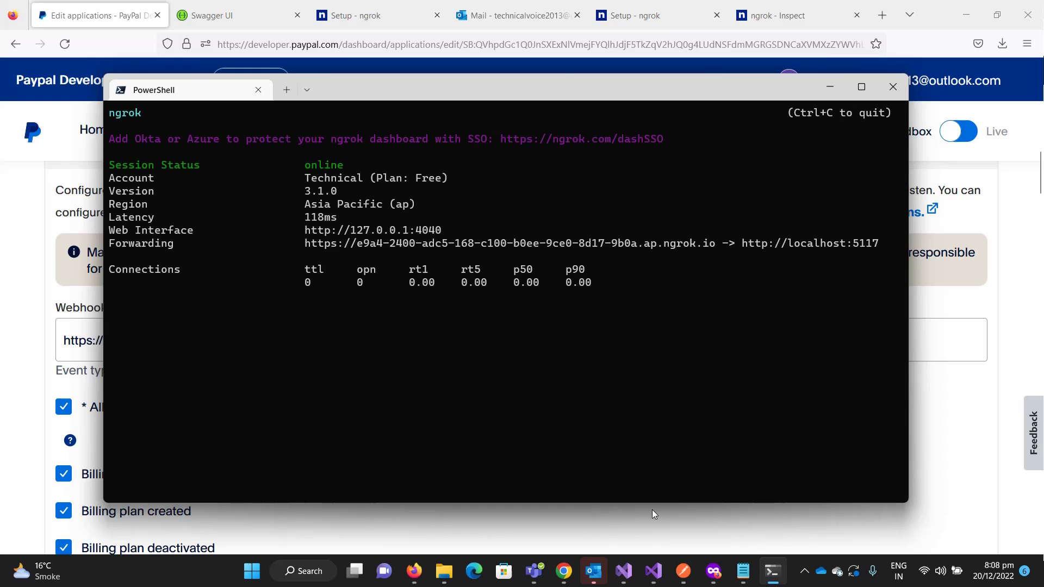
pyautogui.click(960, 396)
pyautogui.click(647, 347)
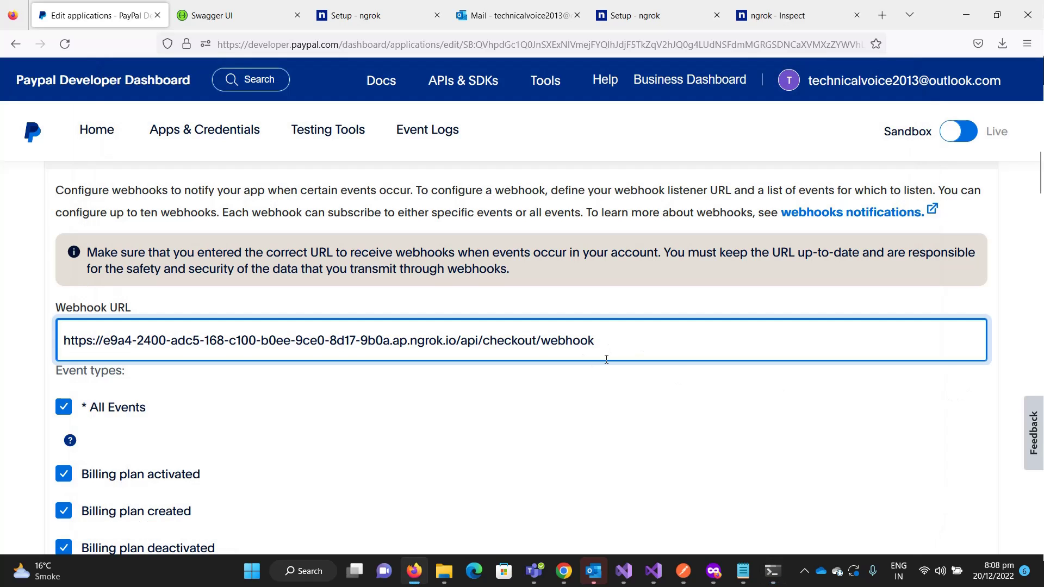
pyautogui.scroll(-10, 606, 359)
pyautogui.scroll(-10, 583, 432)
pyautogui.scroll(-10, 433, 440)
pyautogui.scroll(-10, 317, 430)
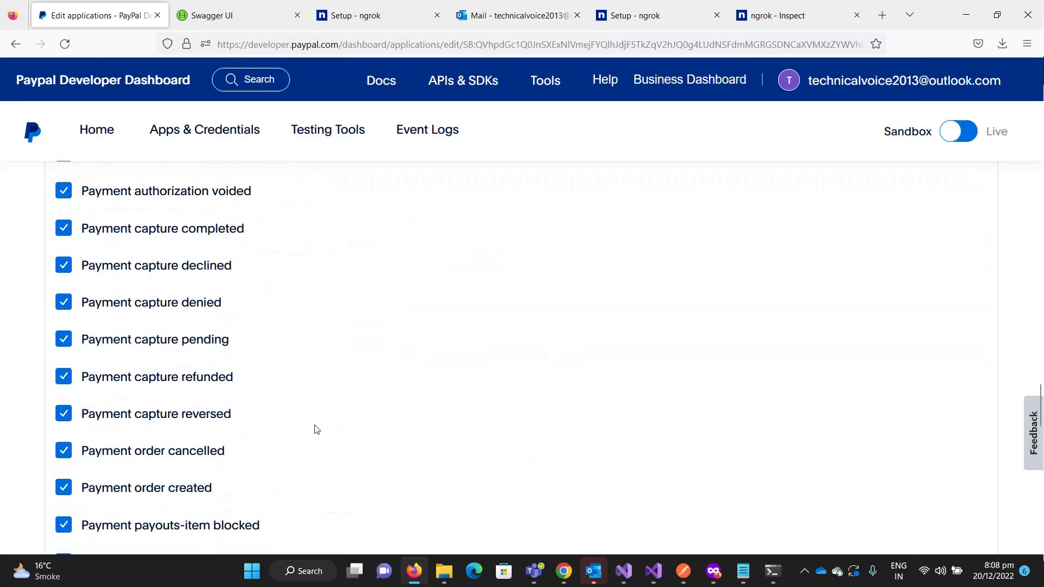
pyautogui.scroll(-10, 317, 430)
pyautogui.scroll(-10, 253, 440)
pyautogui.click(89, 405)
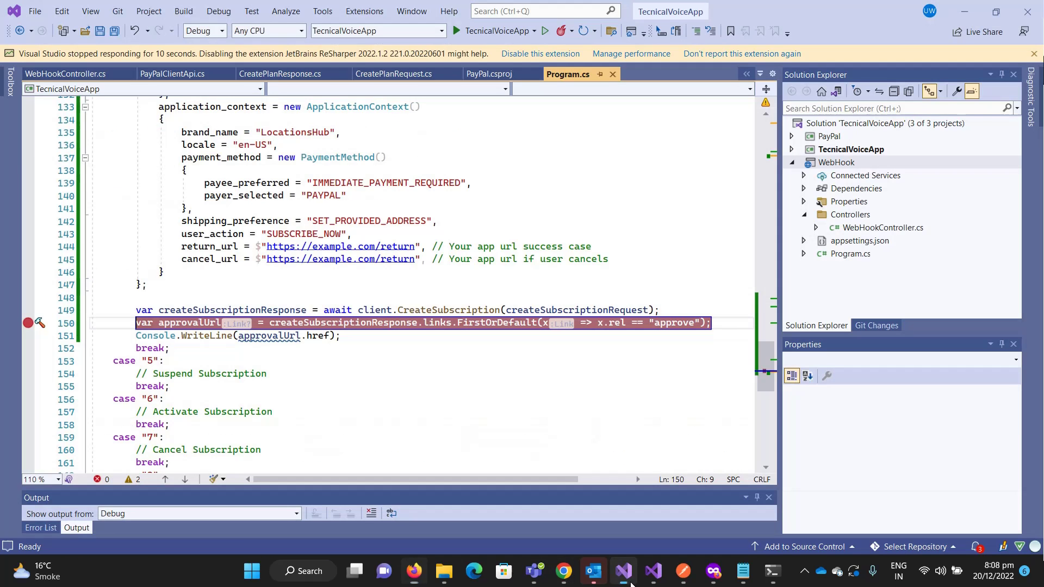
pyautogui.click(623, 572)
# Clear the line 150 breakpoint and bring up the solution's Property Pages
pyautogui.click(30, 323)
pyautogui.doubleClick(836, 163)
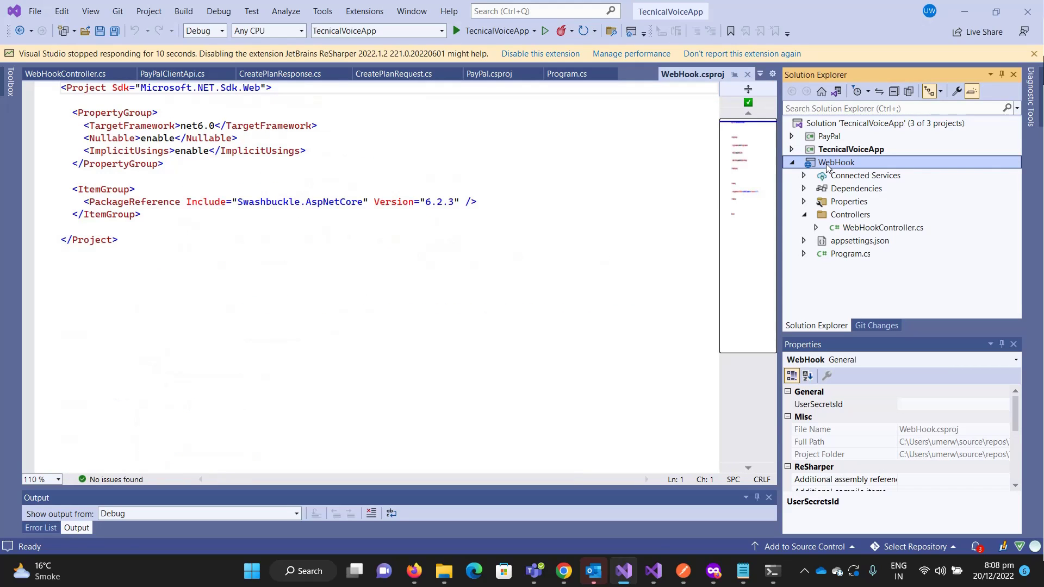
pyautogui.click(853, 124)
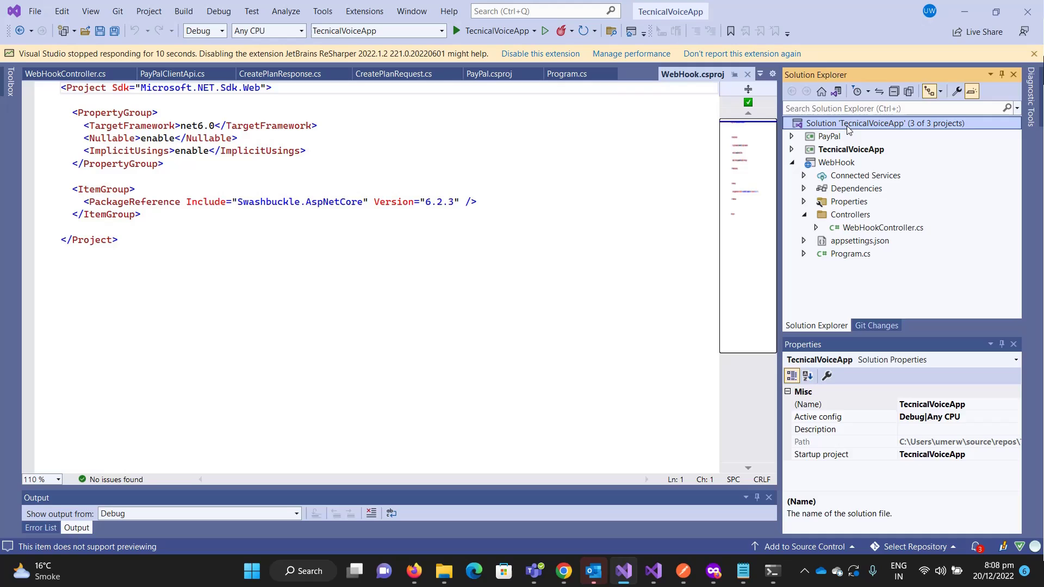
pyautogui.rightClick(853, 124)
pyautogui.click(835, 542)
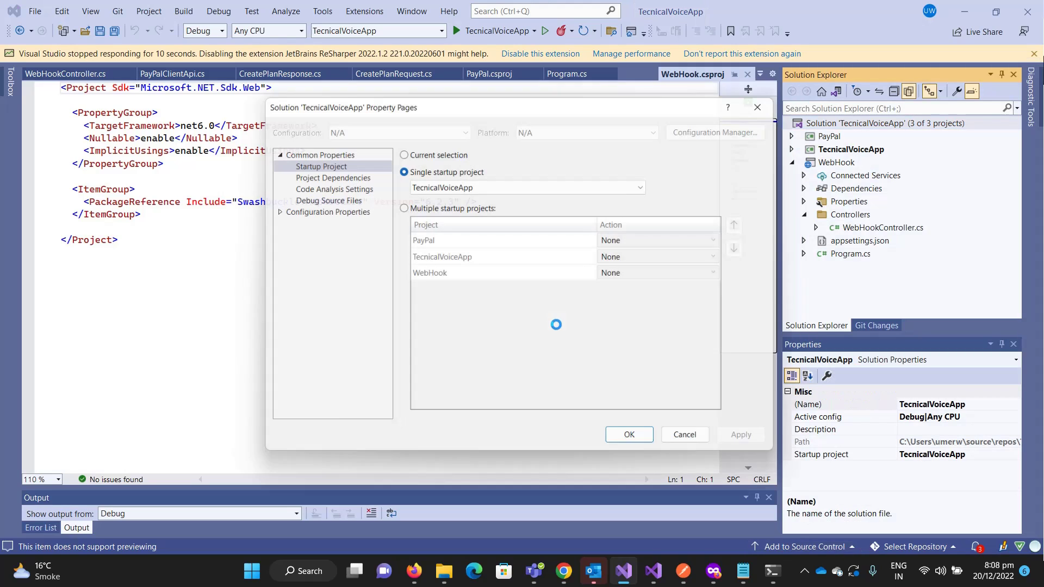
# Use multiple startup projects, with TecnicalVoiceApp and WebHook both set to Start
pyautogui.click(400, 206)
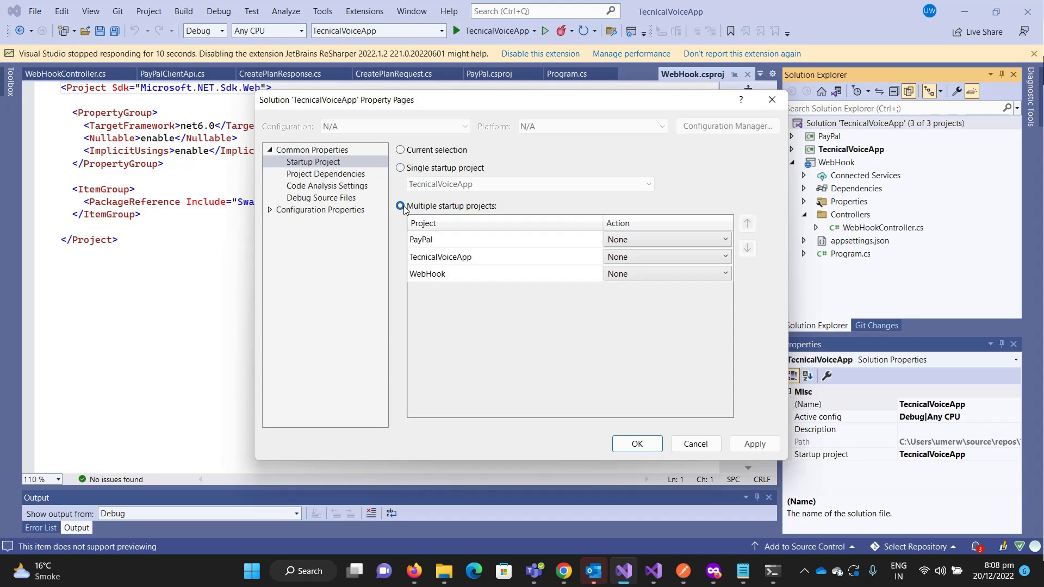
pyautogui.click(633, 258)
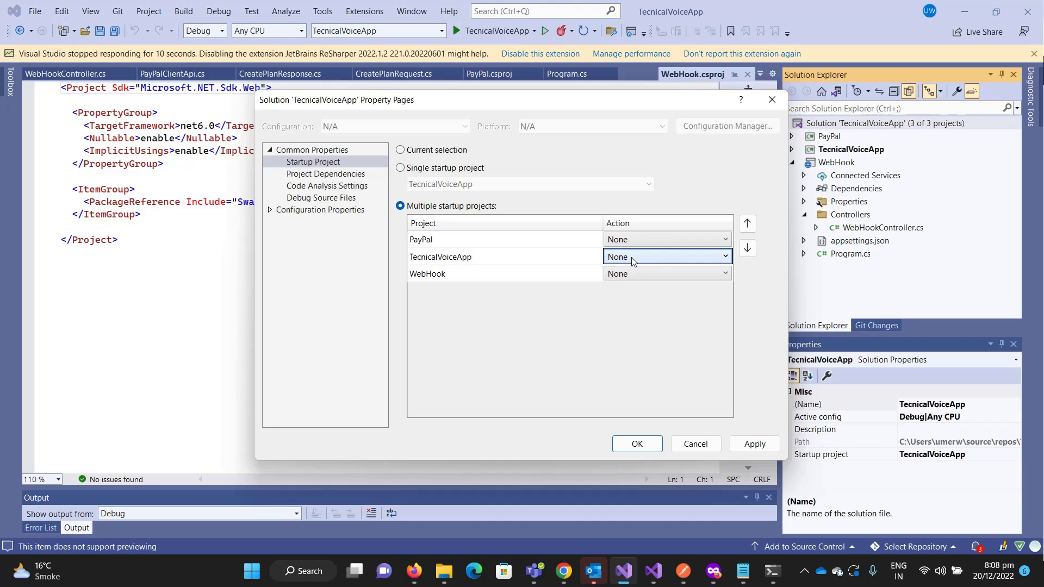
pyautogui.click(631, 257)
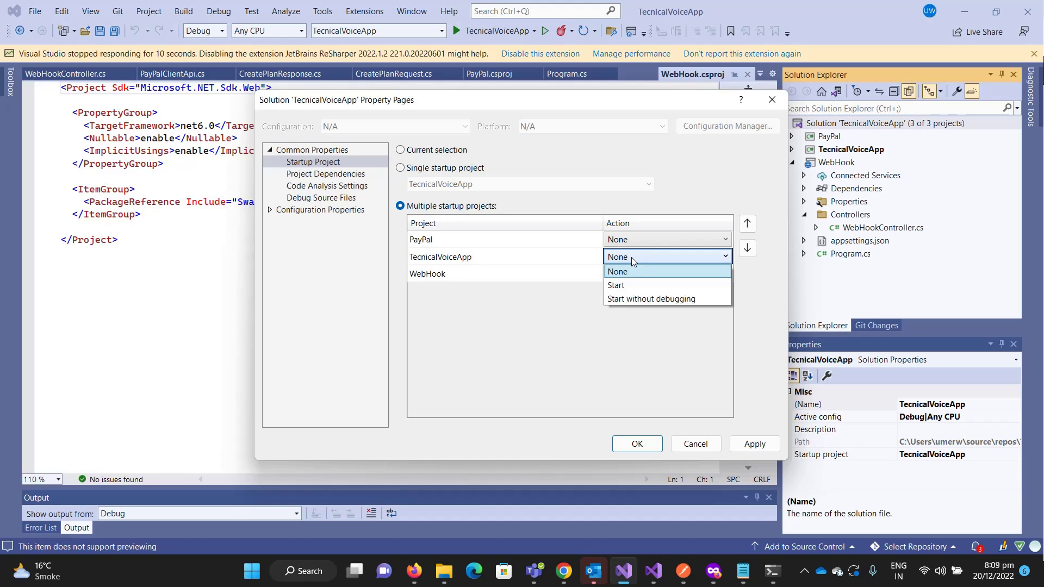
pyautogui.click(620, 287)
pyautogui.click(616, 301)
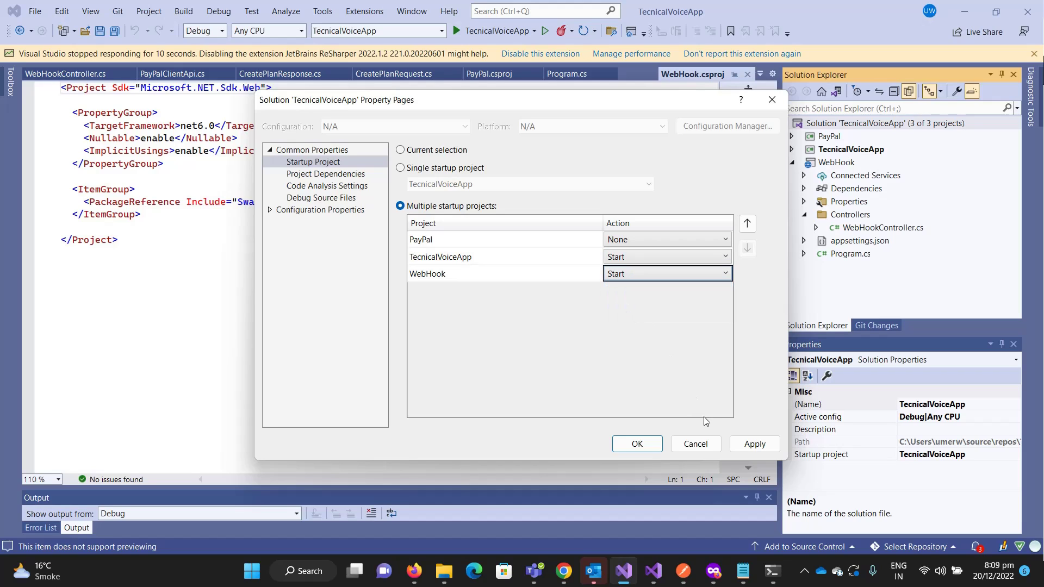
pyautogui.click(755, 444)
pyautogui.click(638, 444)
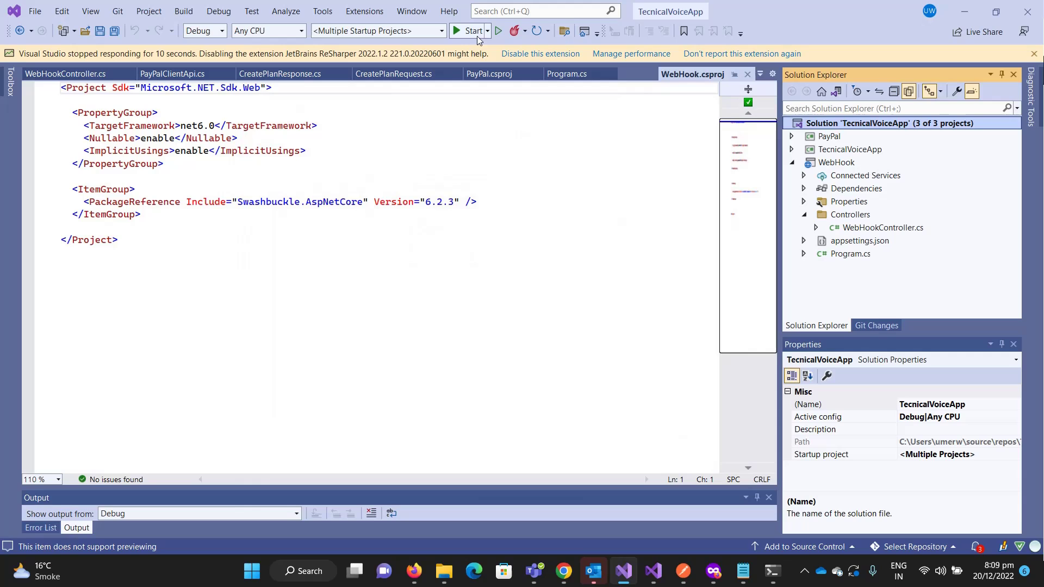
# Launch both projects under the debugger and bring up the webhook controller code
pyautogui.click(467, 31)
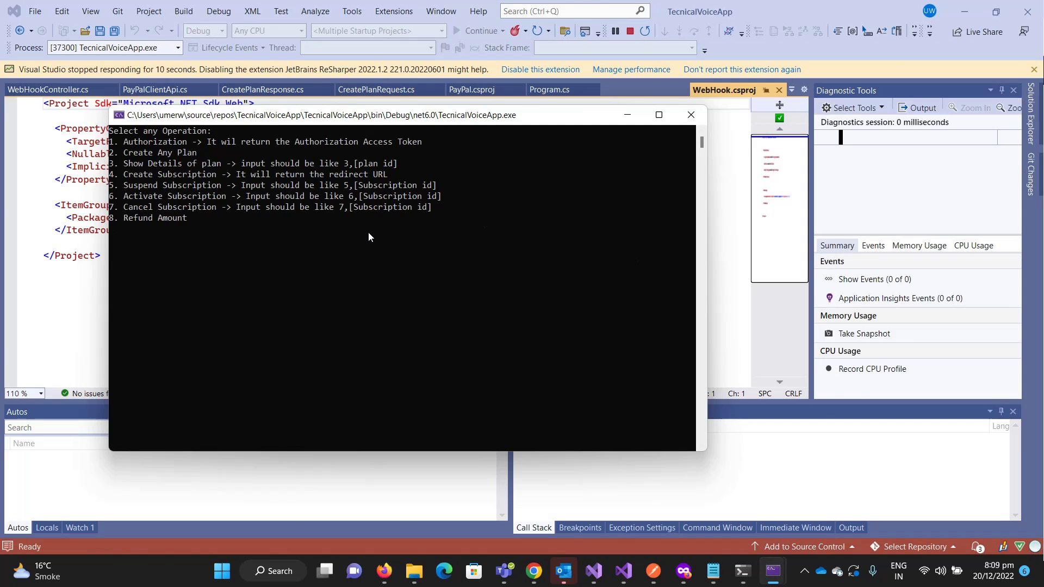
pyautogui.click(741, 197)
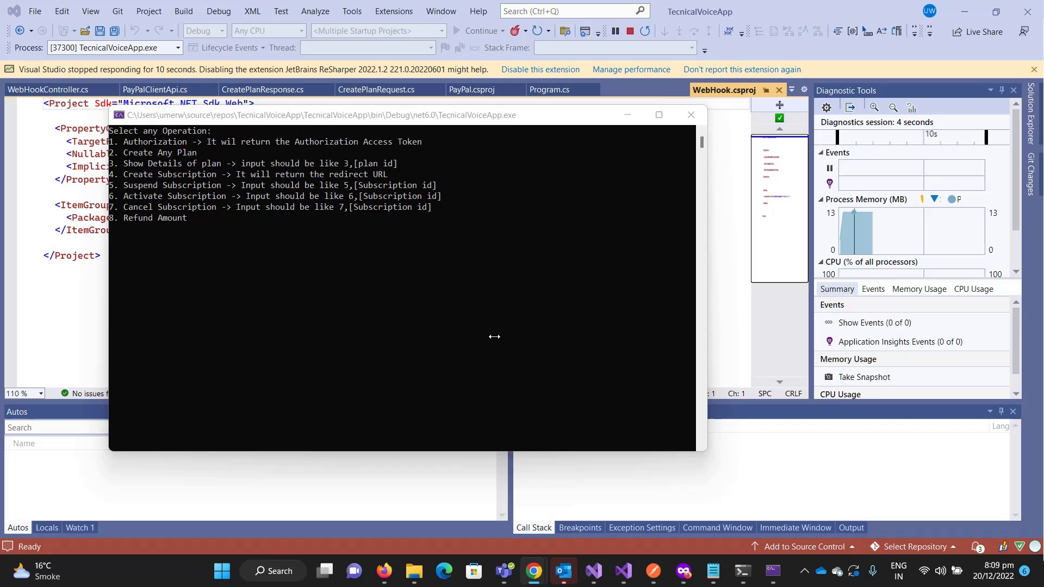
pyautogui.click(384, 570)
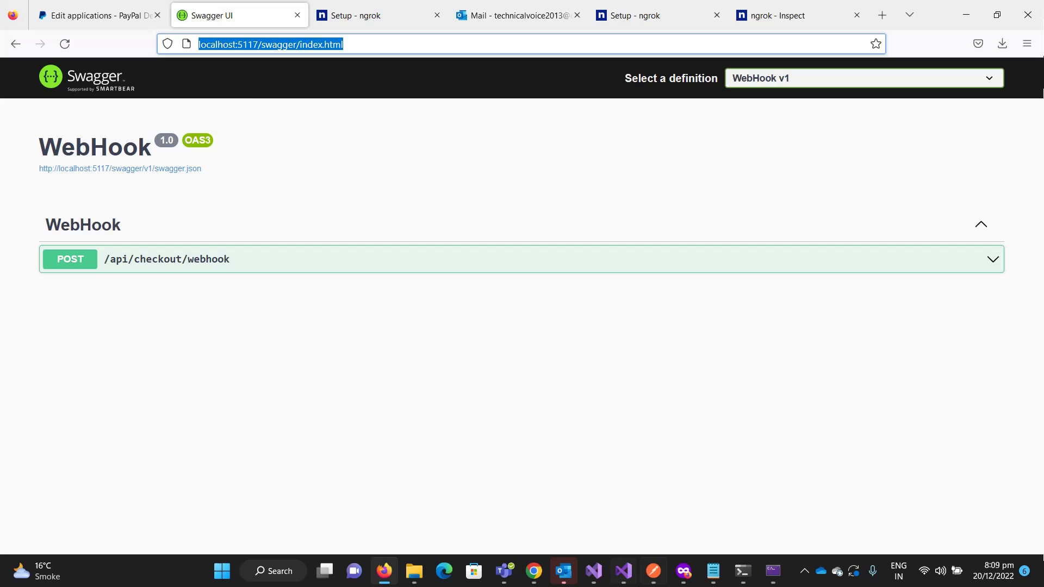
pyautogui.click(594, 571)
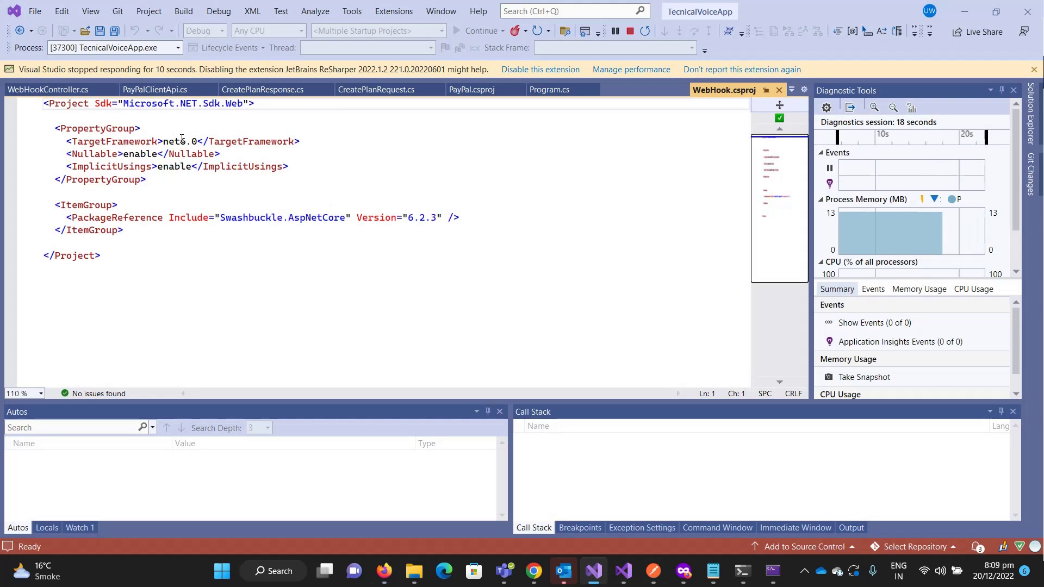
pyautogui.click(48, 90)
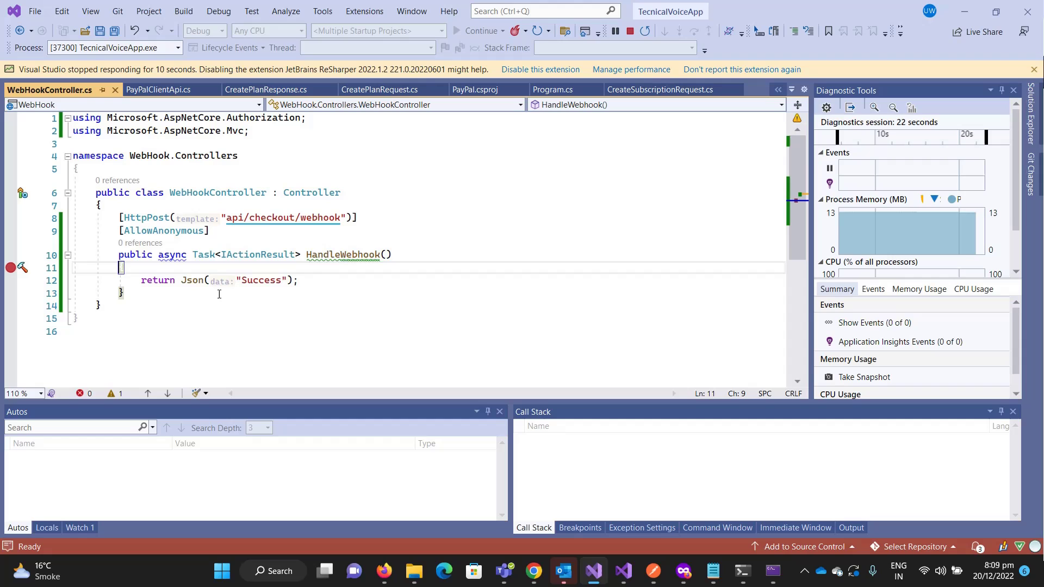
# Enter option 4 in the TecnicalVoiceApp console to create a sandbox subscription
pyautogui.click(743, 571)
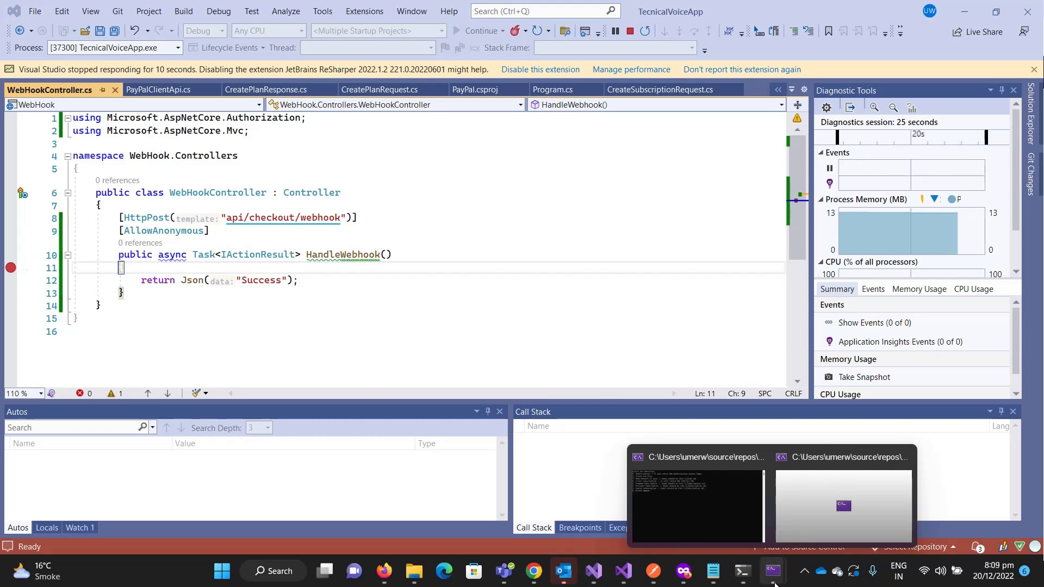
pyautogui.click(714, 506)
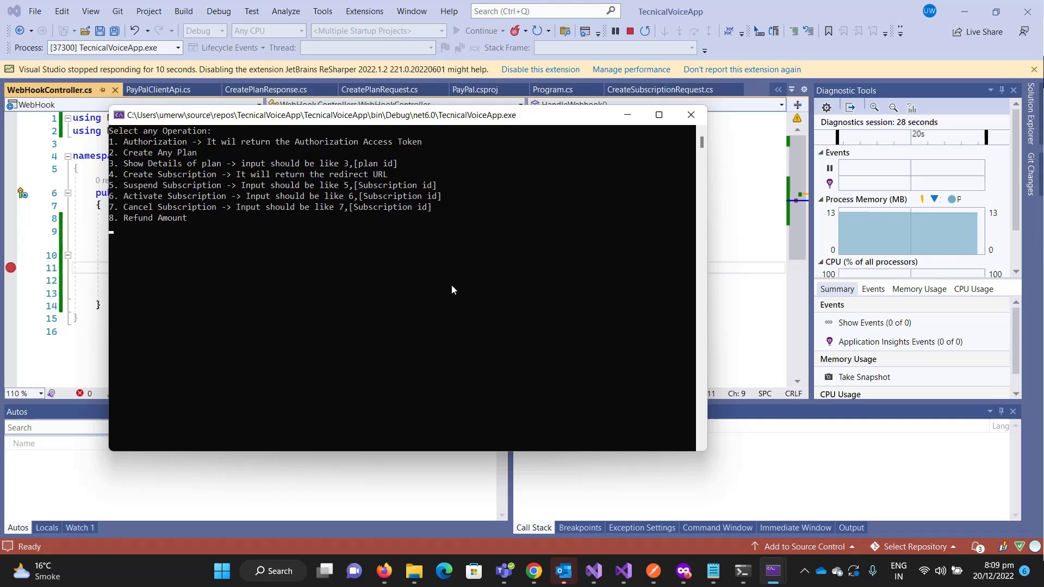
pyautogui.write('4')
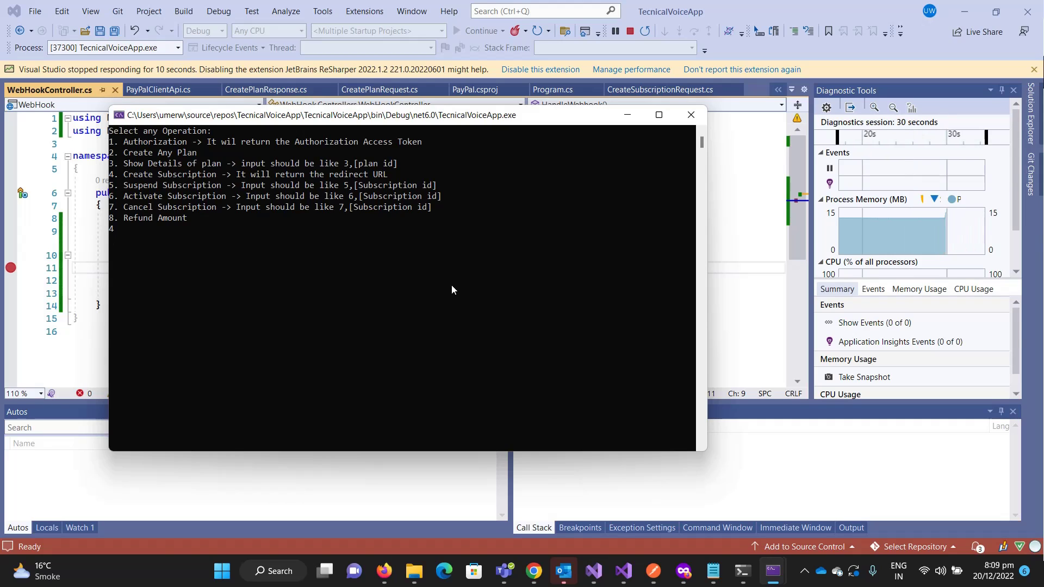
pyautogui.press('Return')
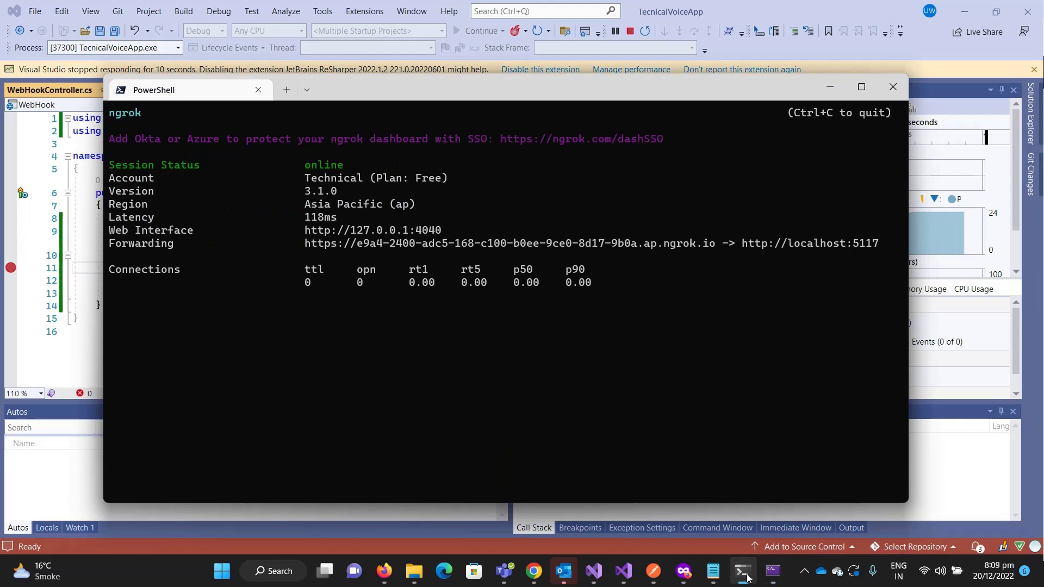
# Resume past the webhook breakpoint, confirm ngrok shows 200 OK, and remove the line 11 breakpoint
pyautogui.moveTo(359, 91); pyautogui.dragTo(490, 106)
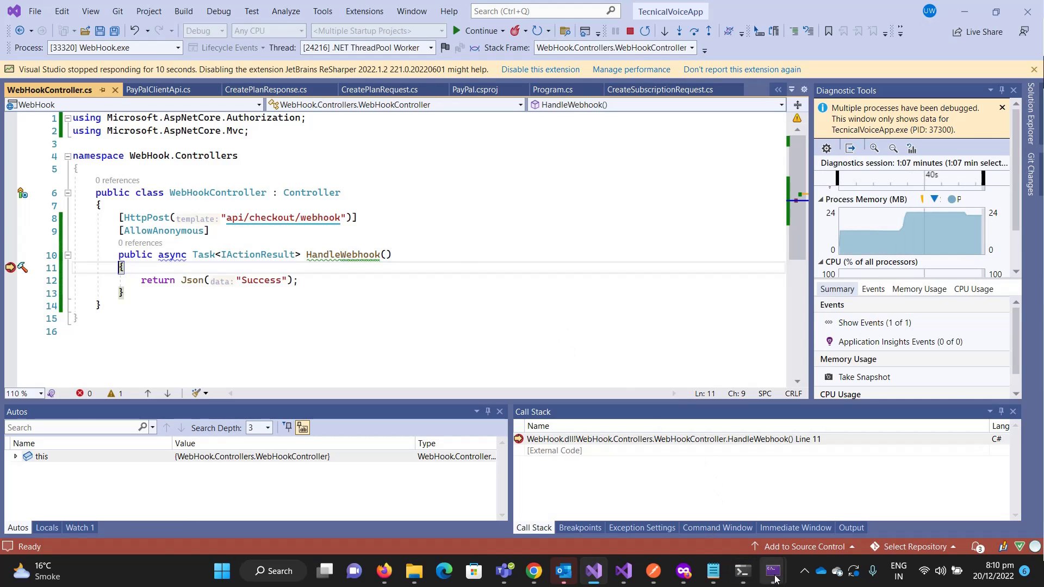
pyautogui.moveTo(742, 571)
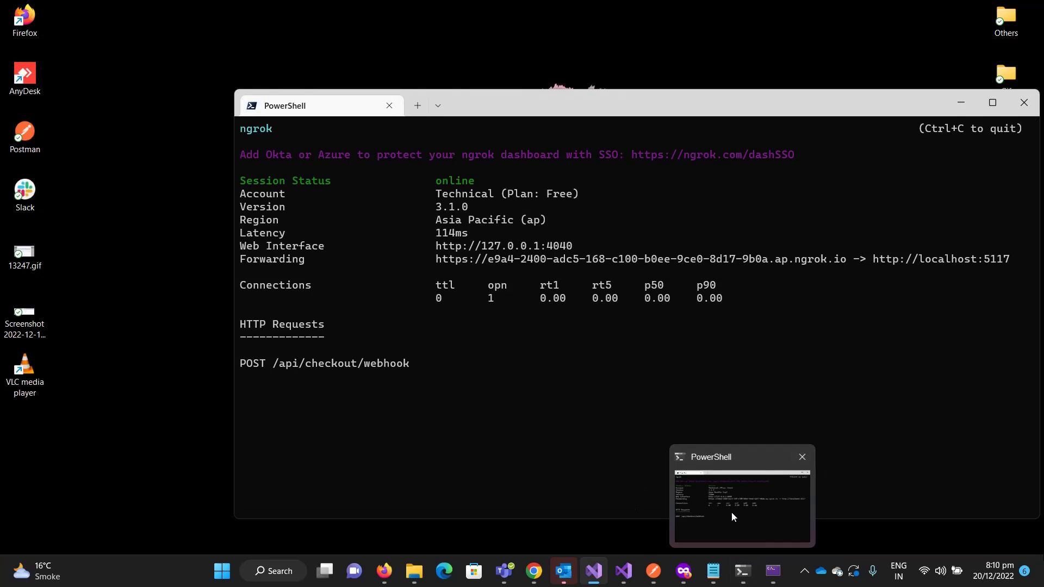
pyautogui.click(732, 497)
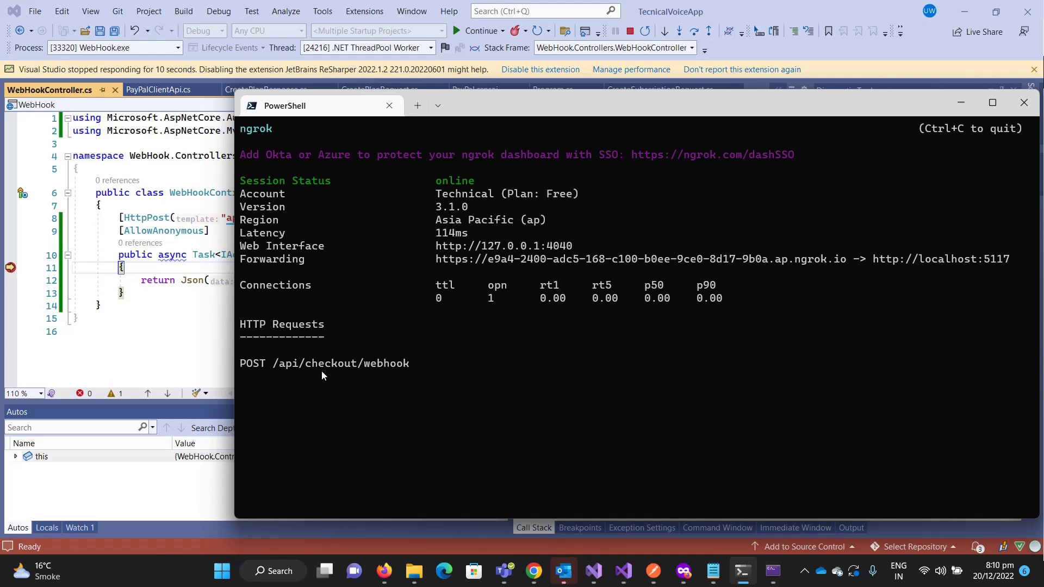
pyautogui.click(146, 311)
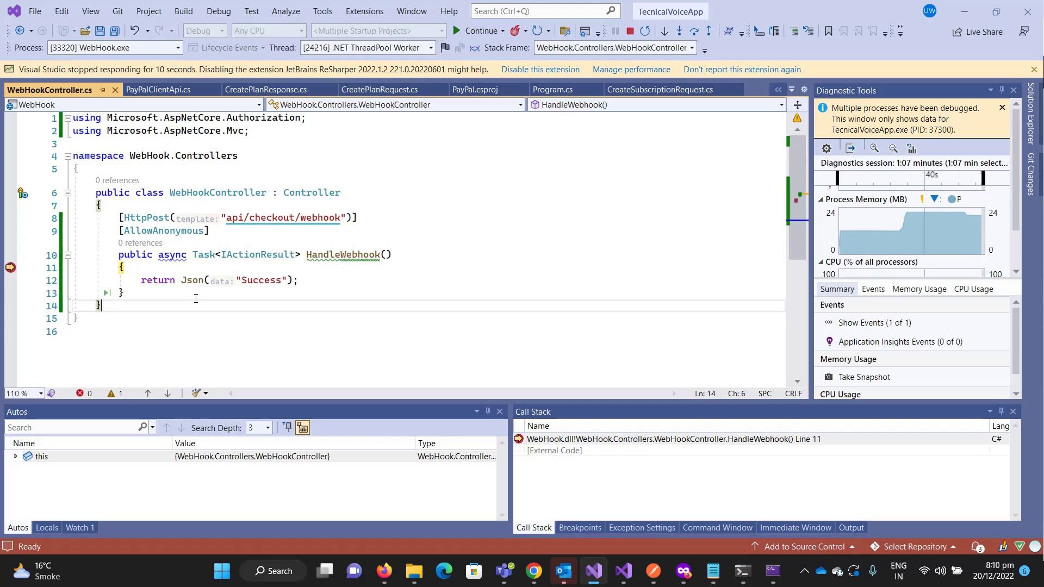
pyautogui.click(458, 31)
pyautogui.hotkey('alt', 'Tab')
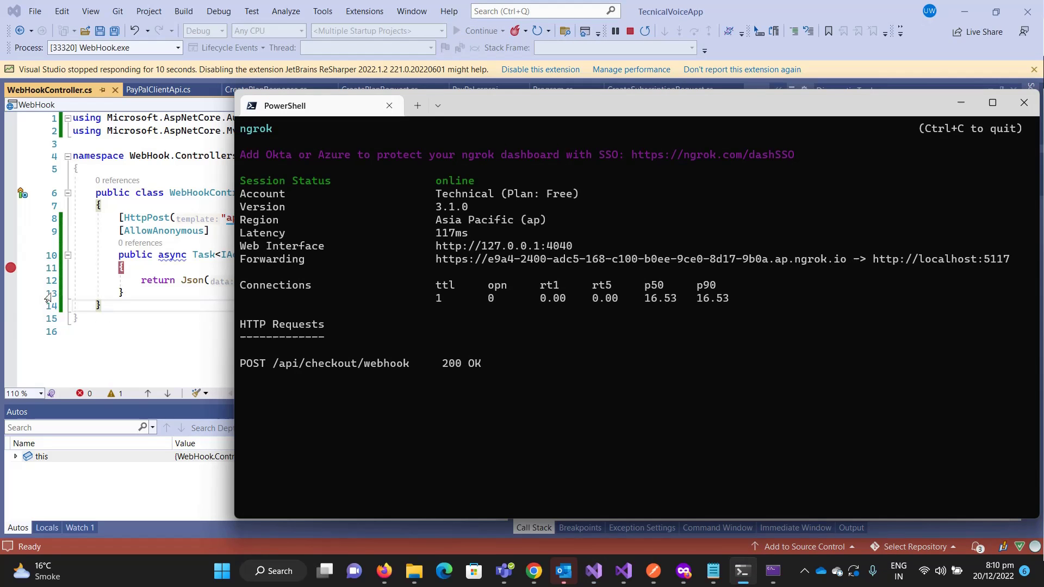
pyautogui.click(11, 269)
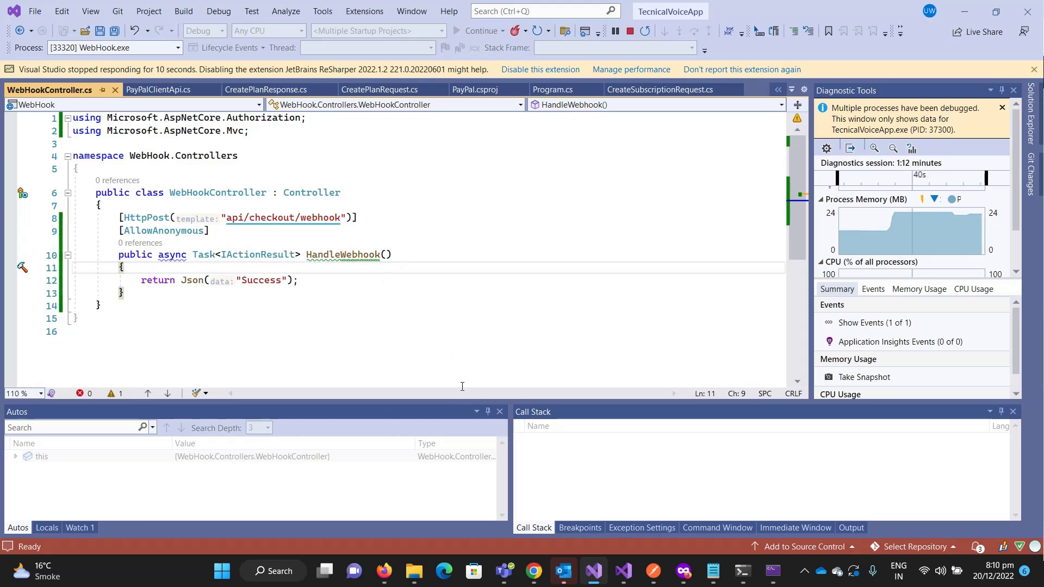
# Filter PayPal's sandbox webhook event logs to the TechnicalVoice application and reload the results
pyautogui.click(384, 570)
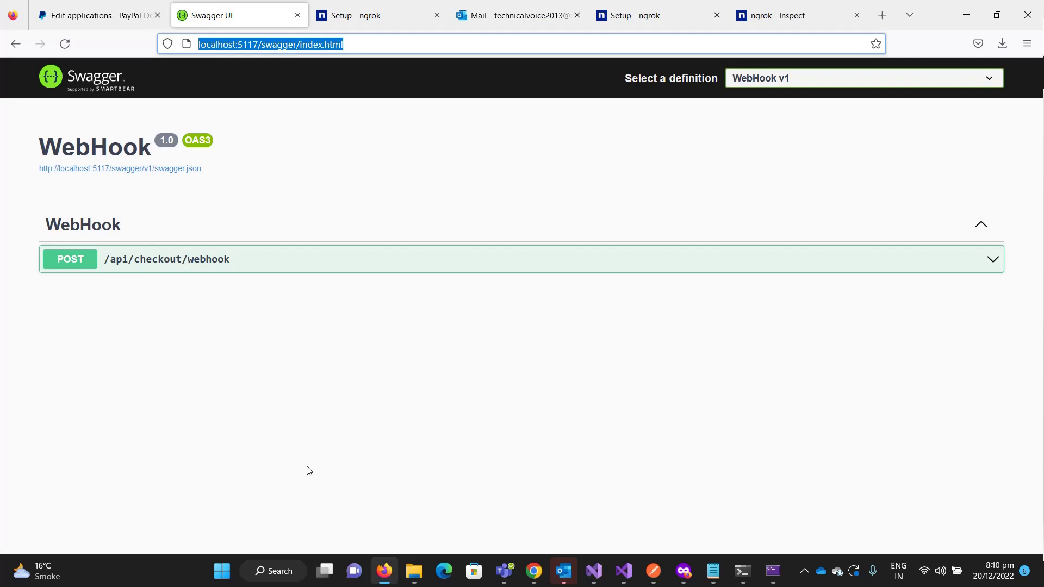
pyautogui.hotkey('ctrl', 'shift', 'Tab')
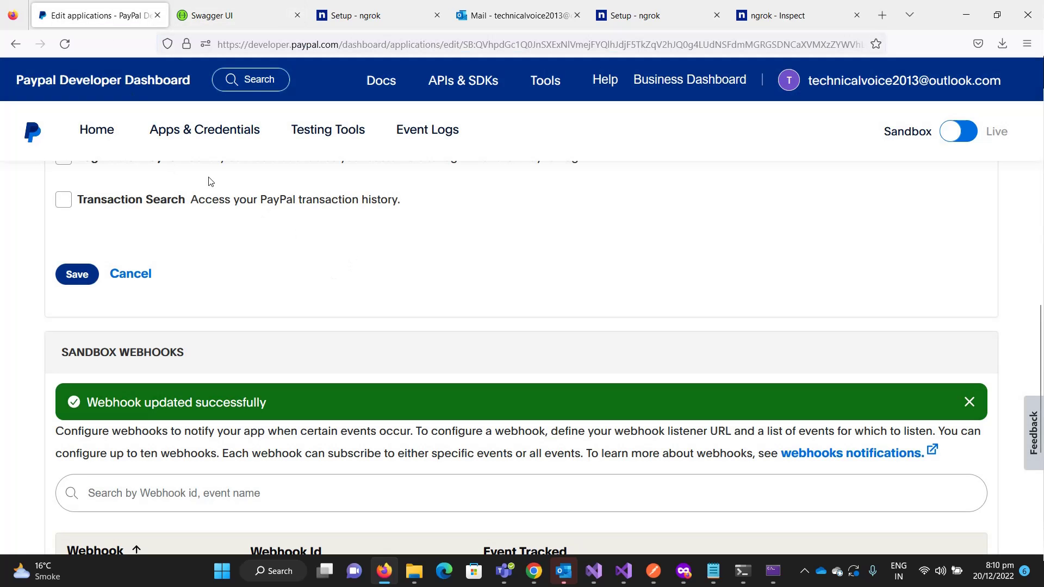
pyautogui.click(96, 130)
pyautogui.scroll(-5, 522, 367)
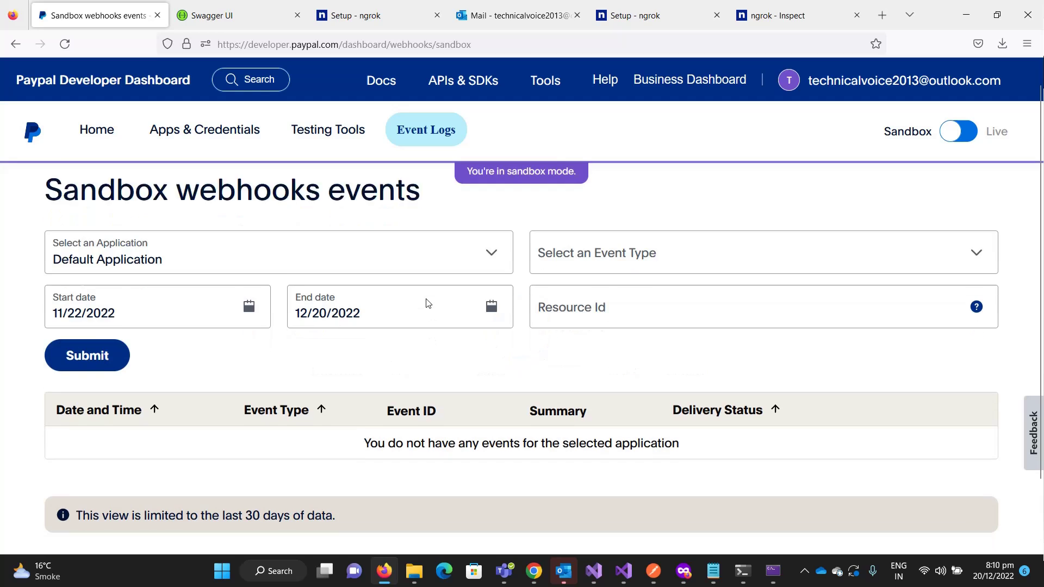
pyautogui.scroll(-2, 424, 306)
pyautogui.click(180, 211)
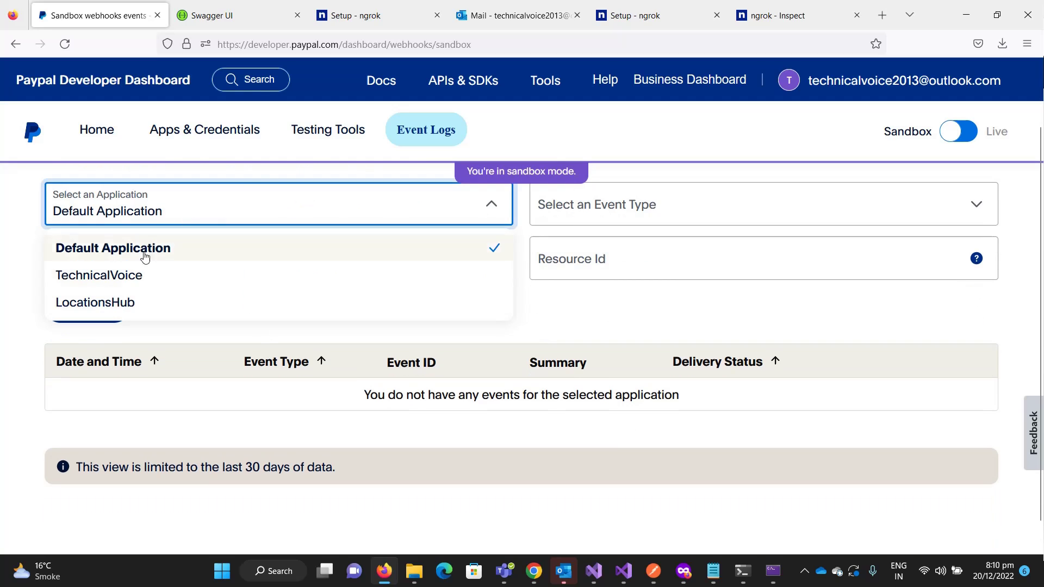
pyautogui.click(99, 275)
pyautogui.click(87, 308)
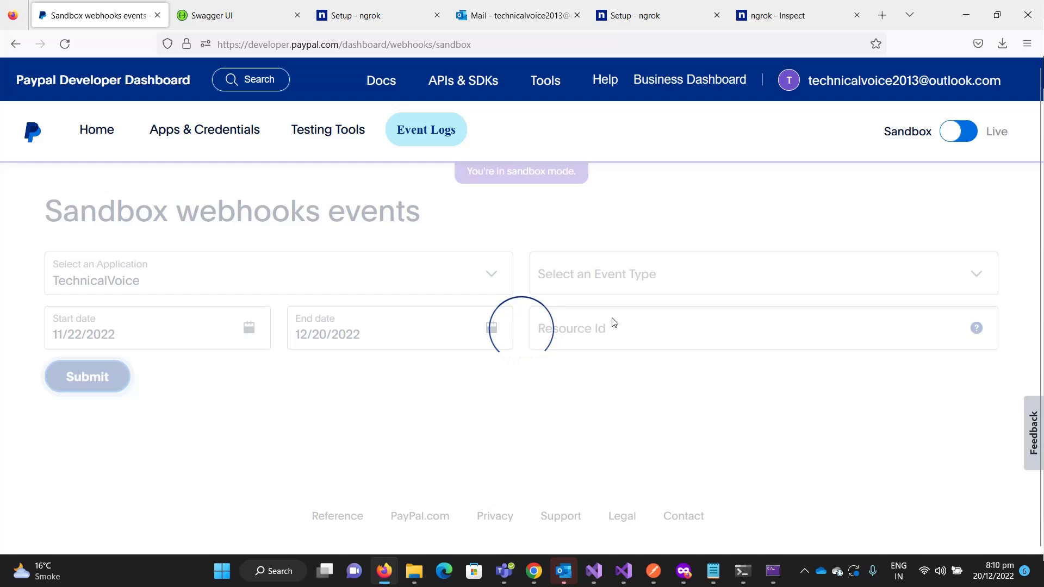
pyautogui.scroll(-2, 612, 323)
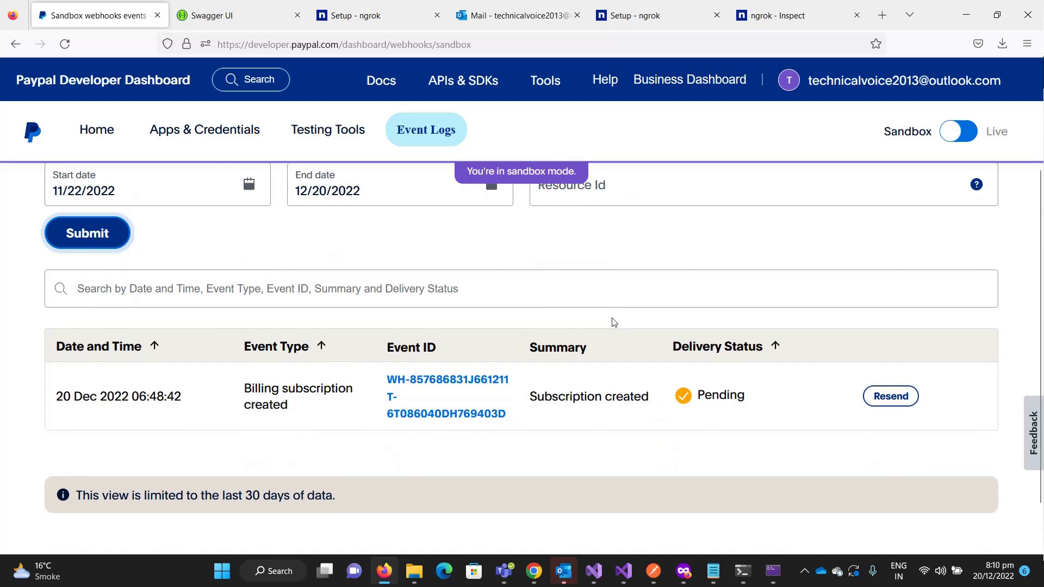
pyautogui.scroll(1, 489, 319)
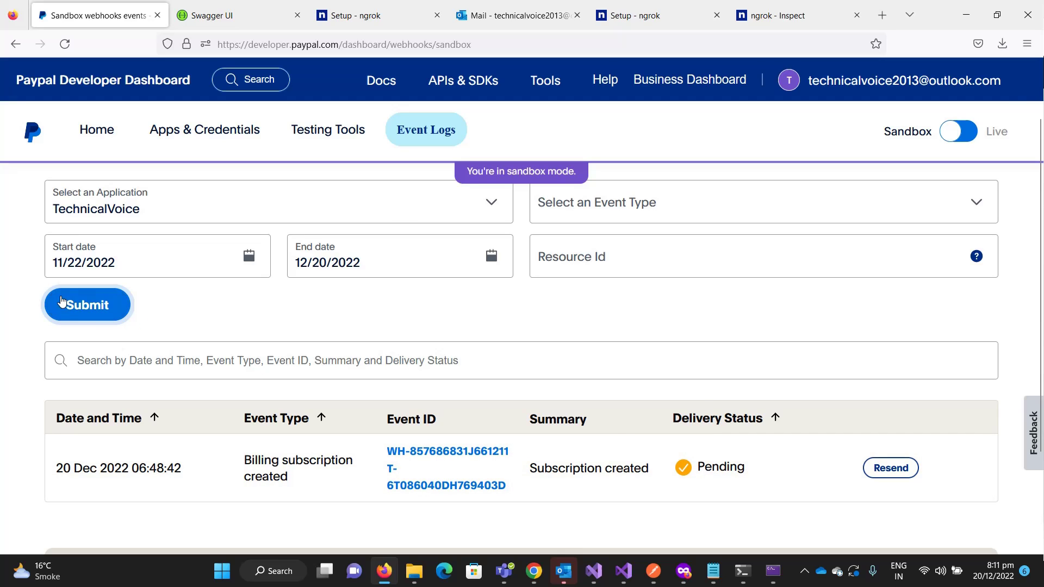
pyautogui.click(91, 309)
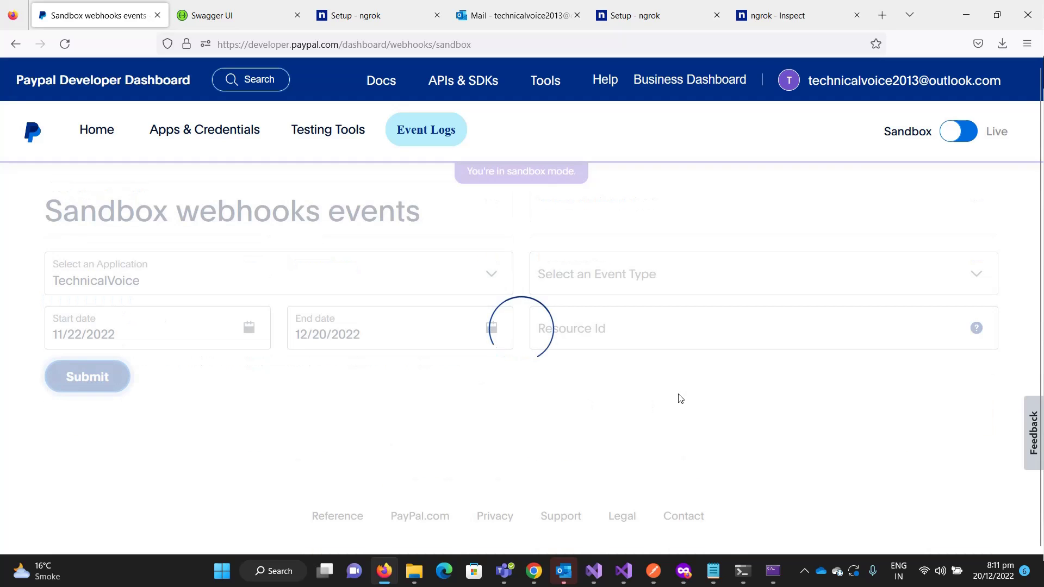
pyautogui.scroll(-3, 609, 349)
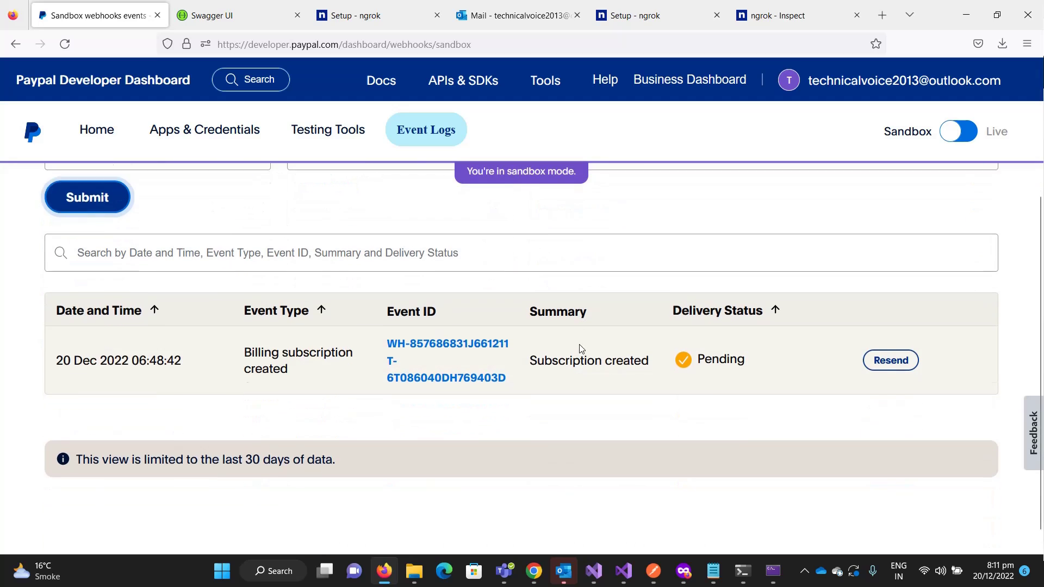
pyautogui.scroll(-1, 489, 351)
pyautogui.scroll(2, 401, 354)
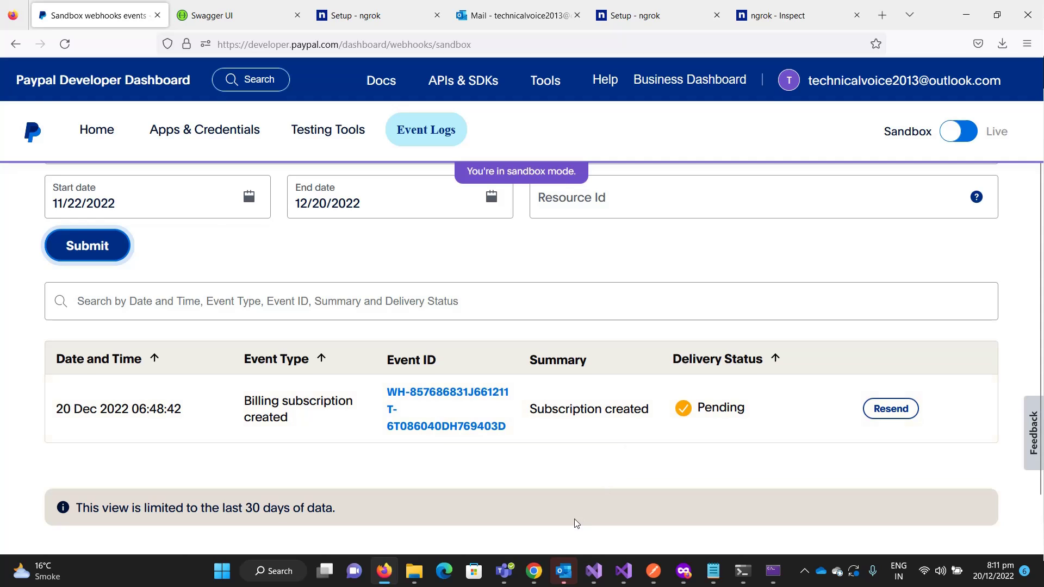
pyautogui.click(594, 570)
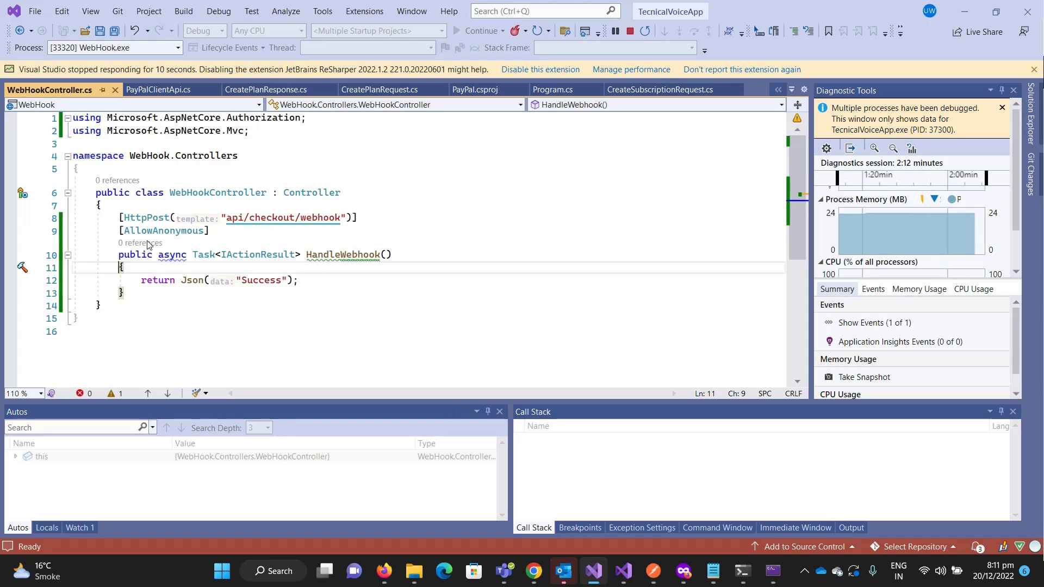
pyautogui.doubleClick(164, 230)
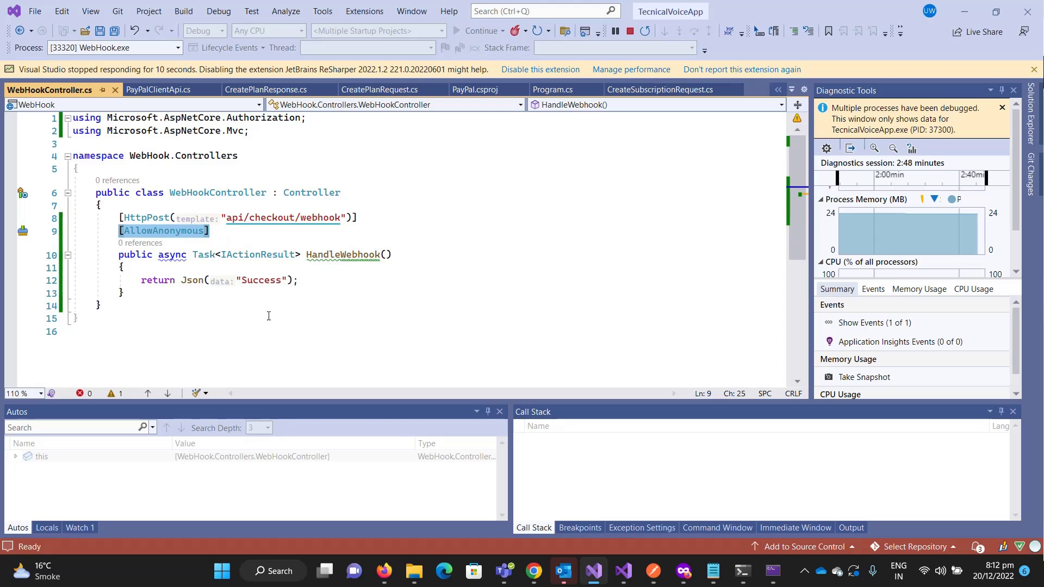
# Resubmit the PayPal webhook events page so the newest subscription event shows Success
pyautogui.click(385, 571)
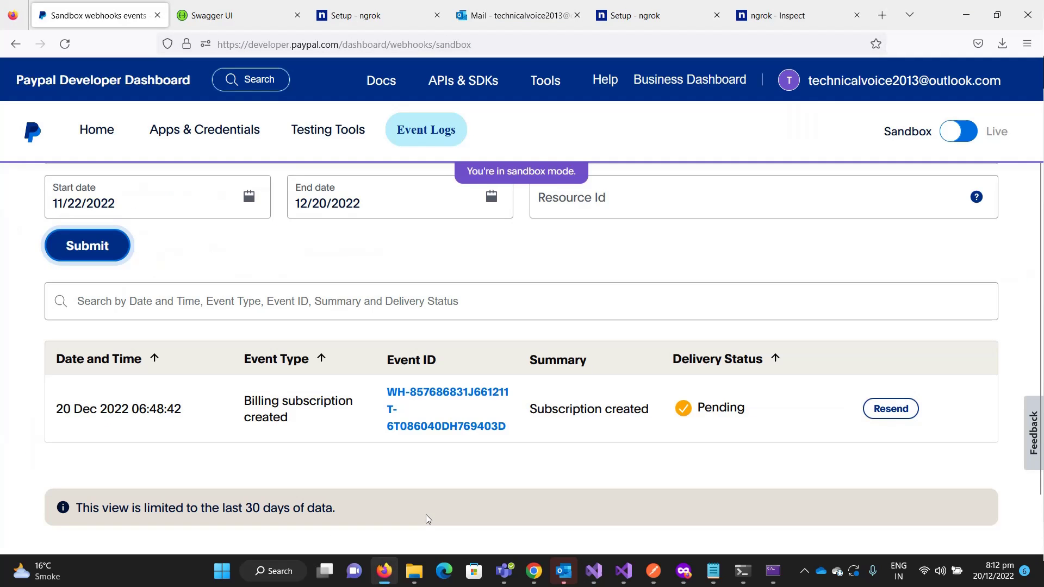
pyautogui.click(88, 245)
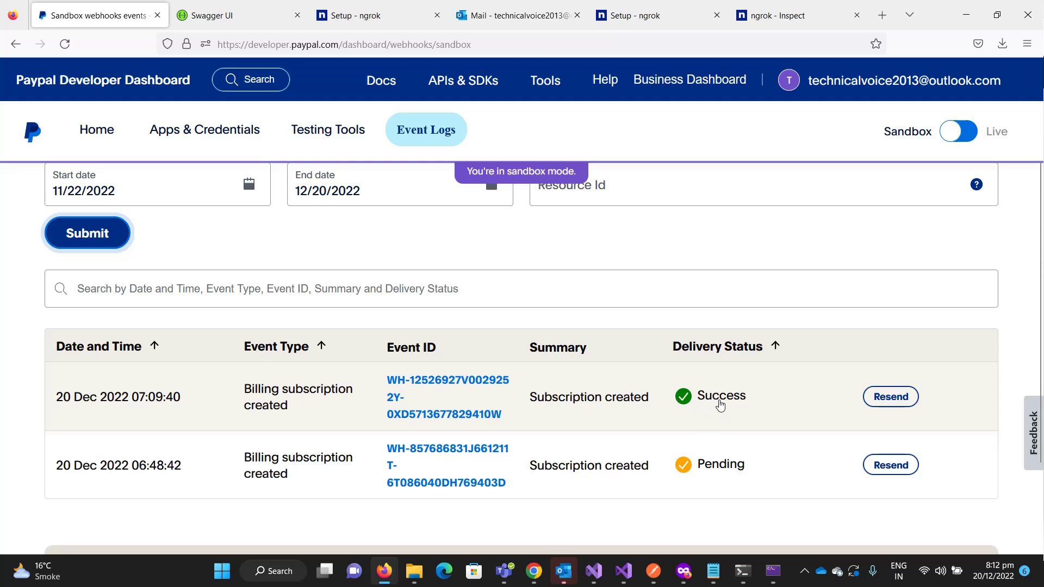
# Return to Visual Studio and place the cursor on HandleWebhook's Json "Success" return line
pyautogui.click(594, 570)
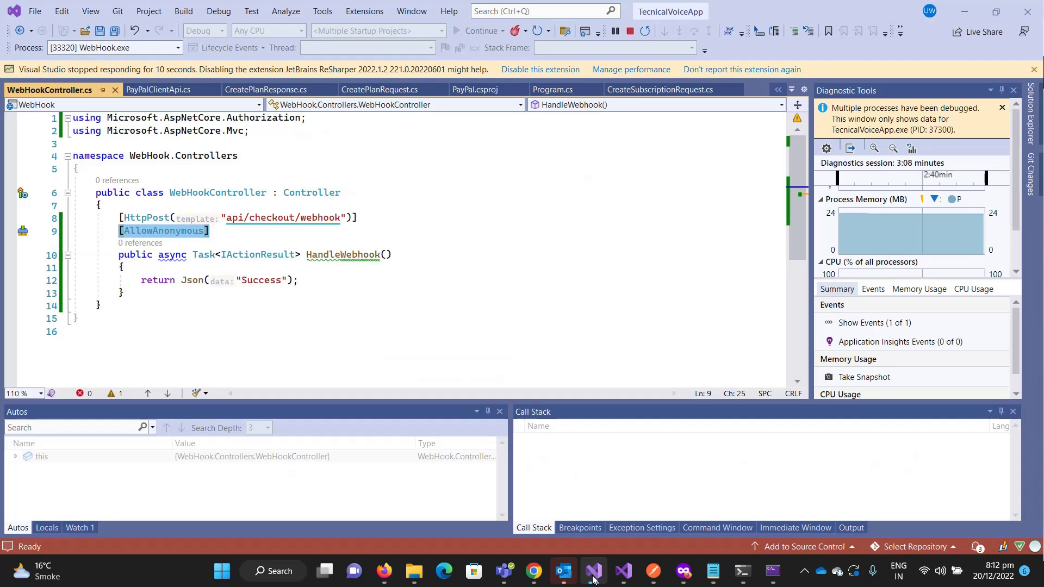
pyautogui.click(193, 281)
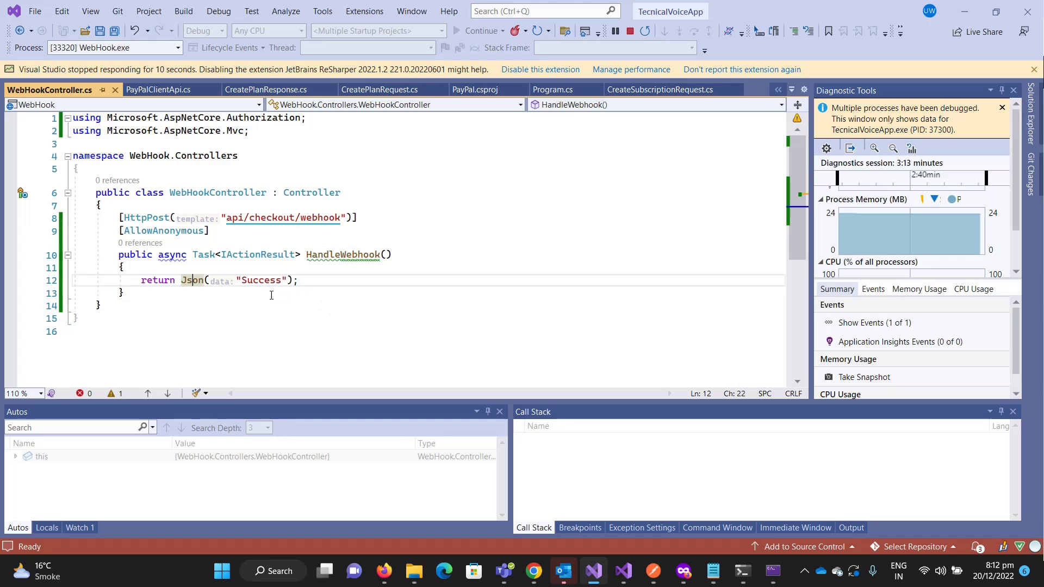